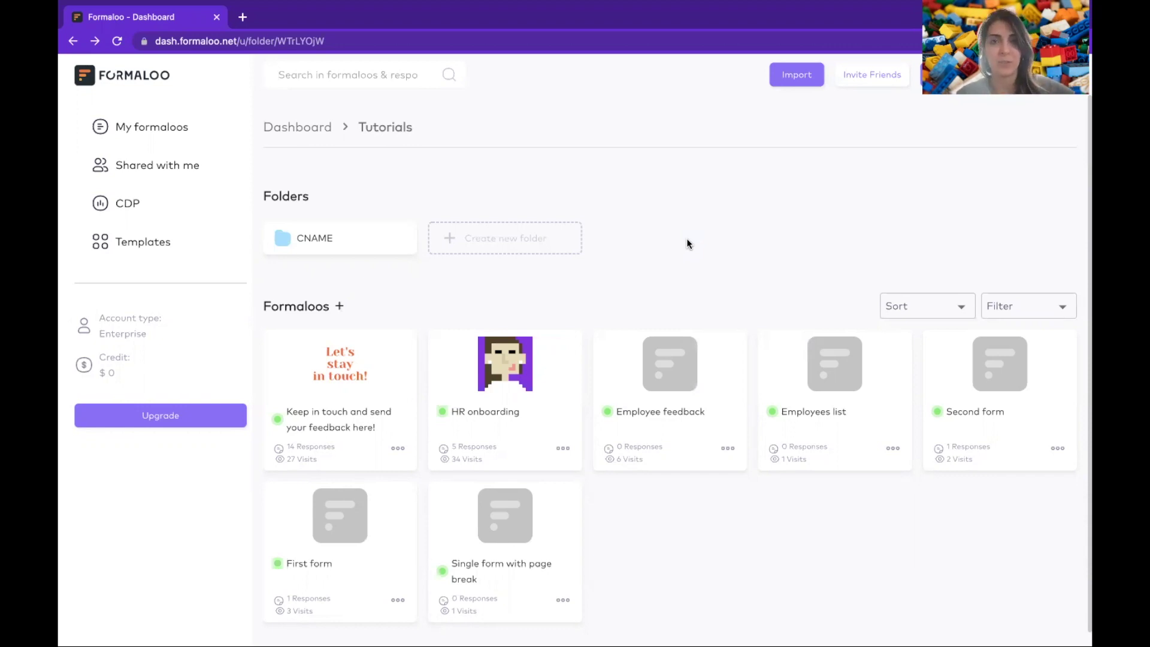
- Create a new blank form titled 'Terms and conditions'
left_click(340, 308)
left_click(312, 234)
type("Temrms and conditions")
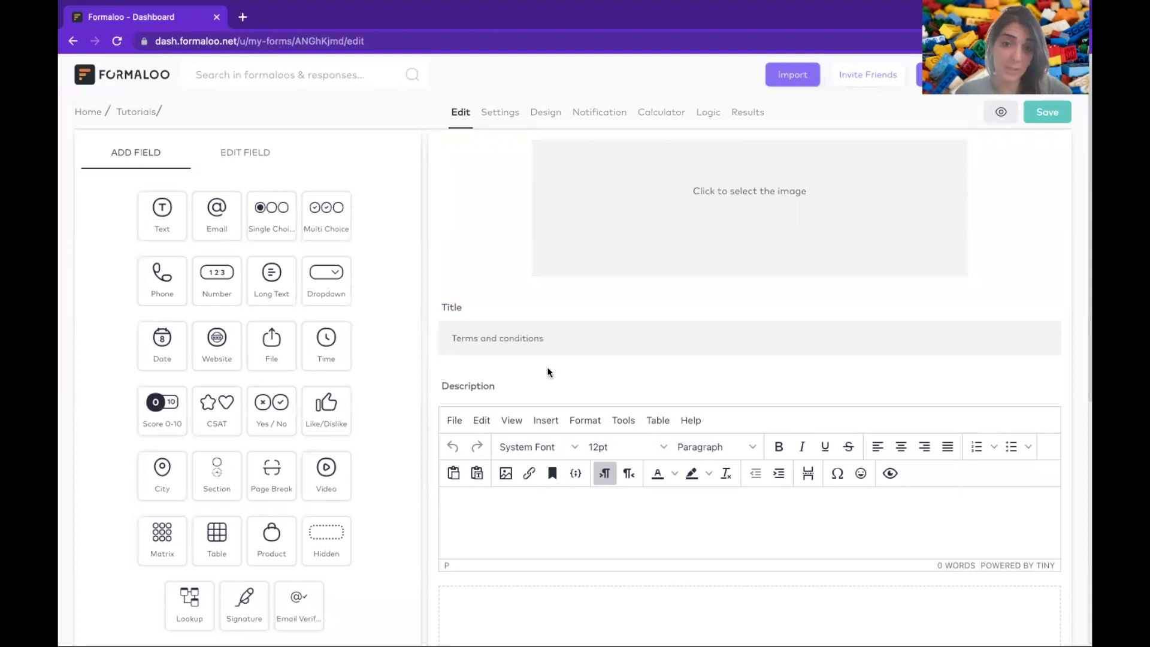
scroll(603, 436, "down", 1)
scroll(603, 434, "down", 4)
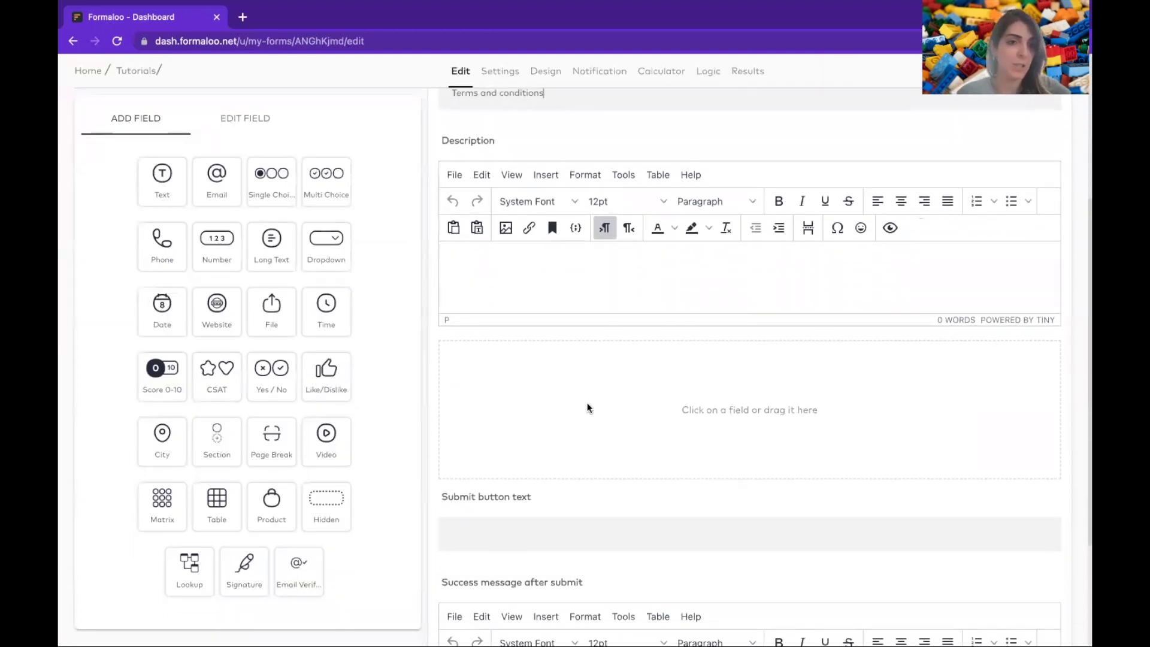
scroll(586, 405, "down", 1)
- Add a Section with a 'Terms and conditions' heading and a request to read and accept the terms
left_click_drag(216, 440, 618, 366)
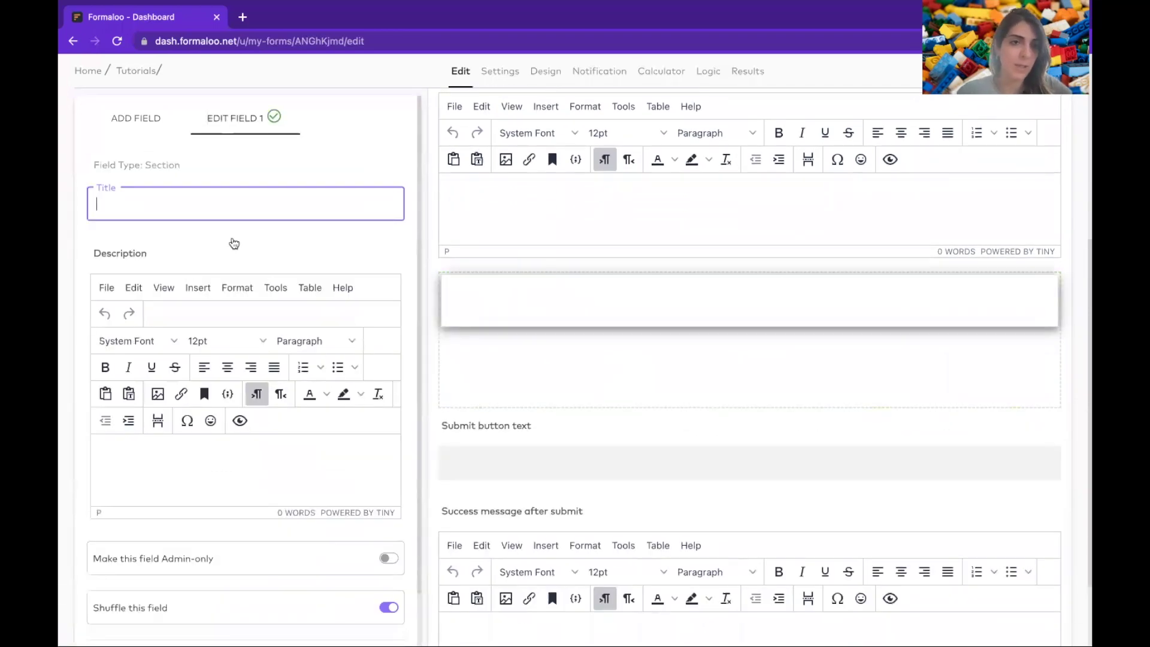
left_click(173, 449)
type("Terms and conditions")
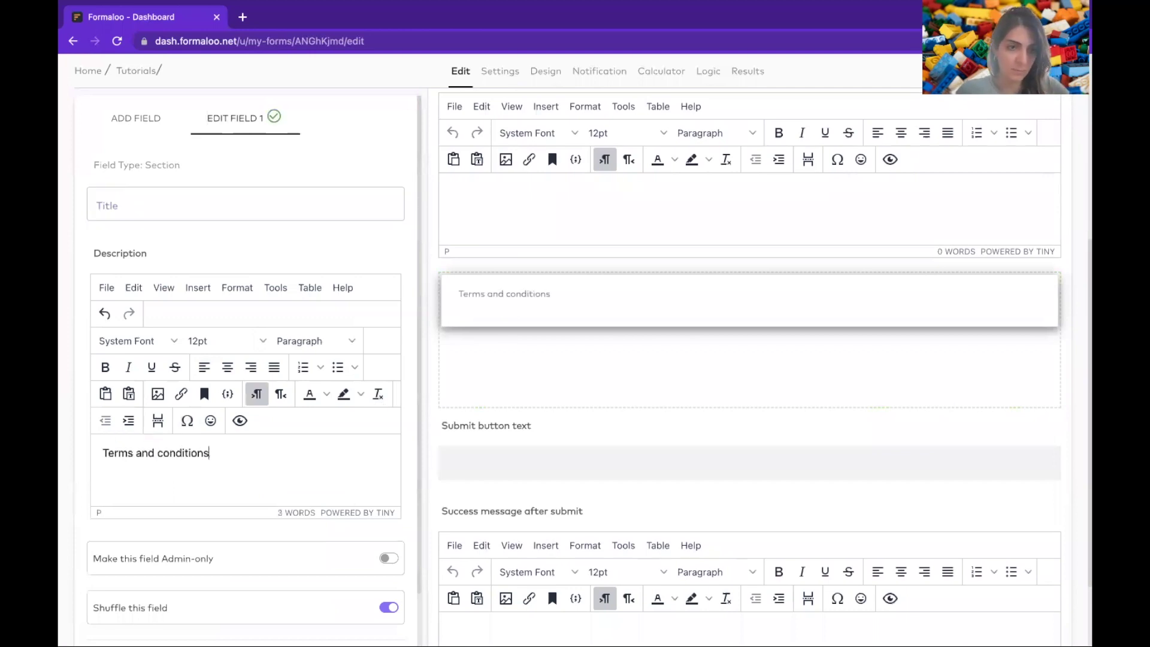
key("Return")
type("Please read our terms and conditions carefully and")
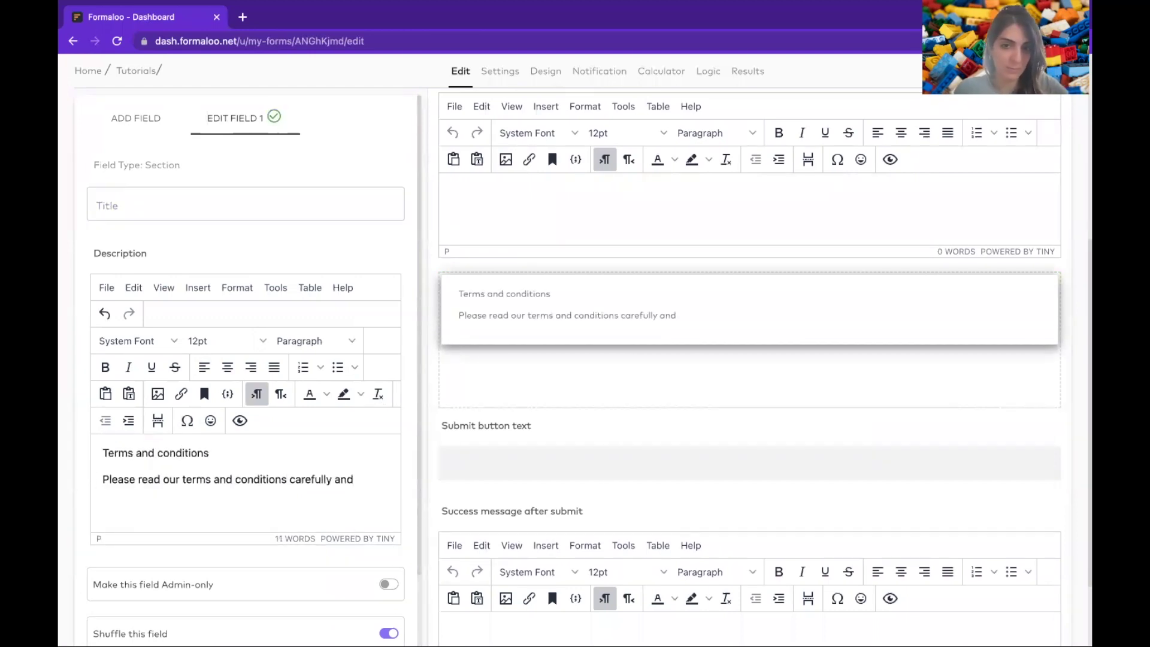
type(" let us know if you agree with")
key("BackSpace")
key("BackSpace")
key("BackSpace")
key("BackSpace")
key("BackSpace")
key("BackSpace")
key("BackSpace")
key("BackSpace")
key("BackSpace")
type("ccept it.")
double_click(197, 479)
left_click(183, 477)
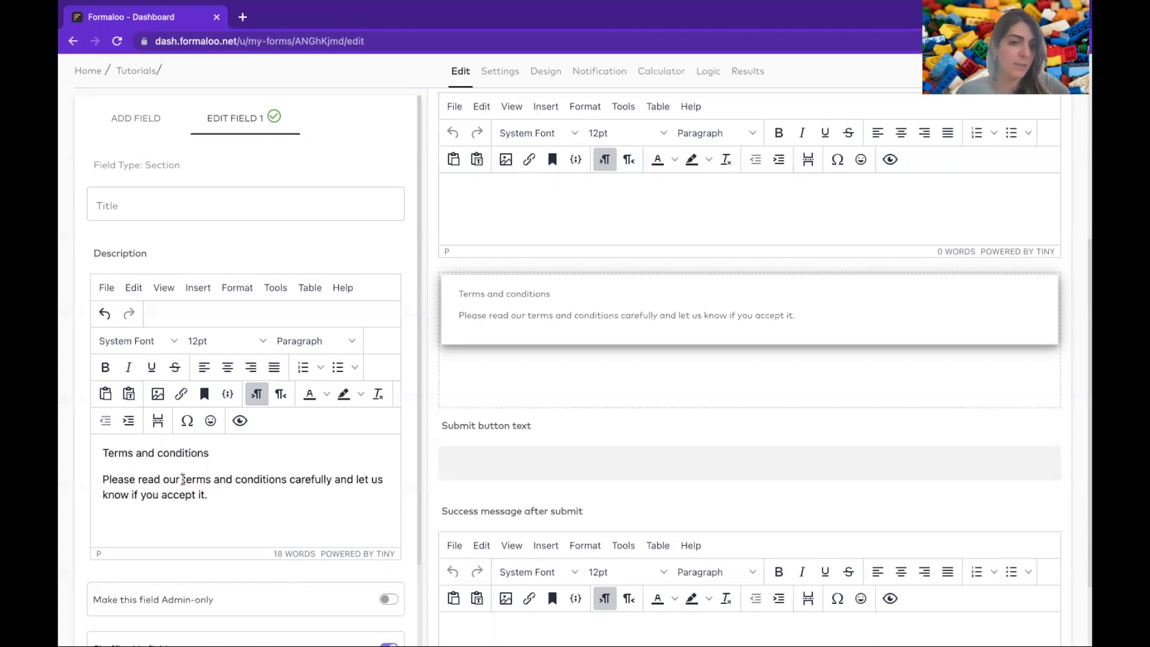
left_click_drag(182, 479, 287, 479)
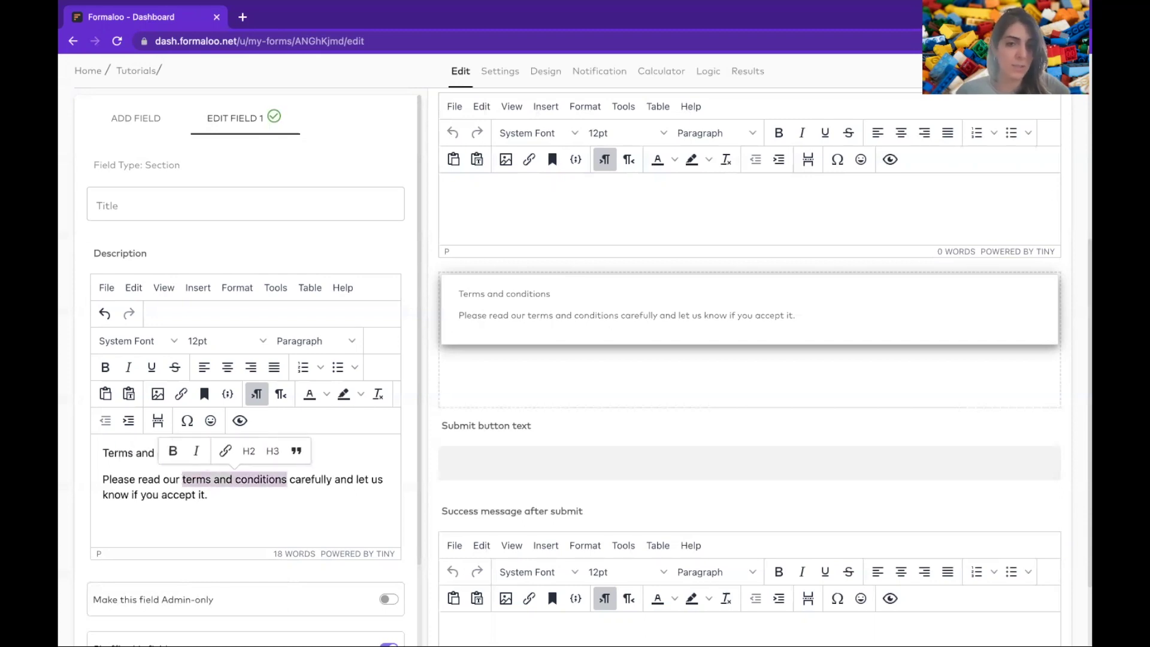
- Link the 'terms and conditions' and 'privacy policy' phrases to the matching formaloo.net pages
left_click(224, 452)
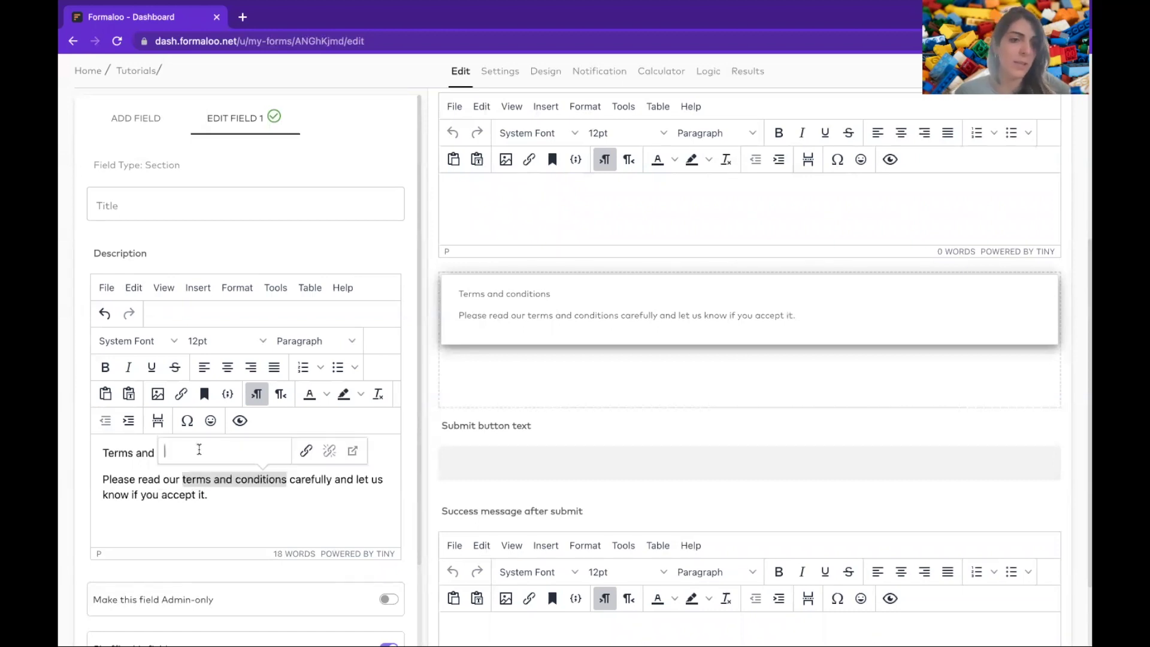
key("super+t")
type("formaloo.net")
key("Return")
key("super+f")
type("terms/")
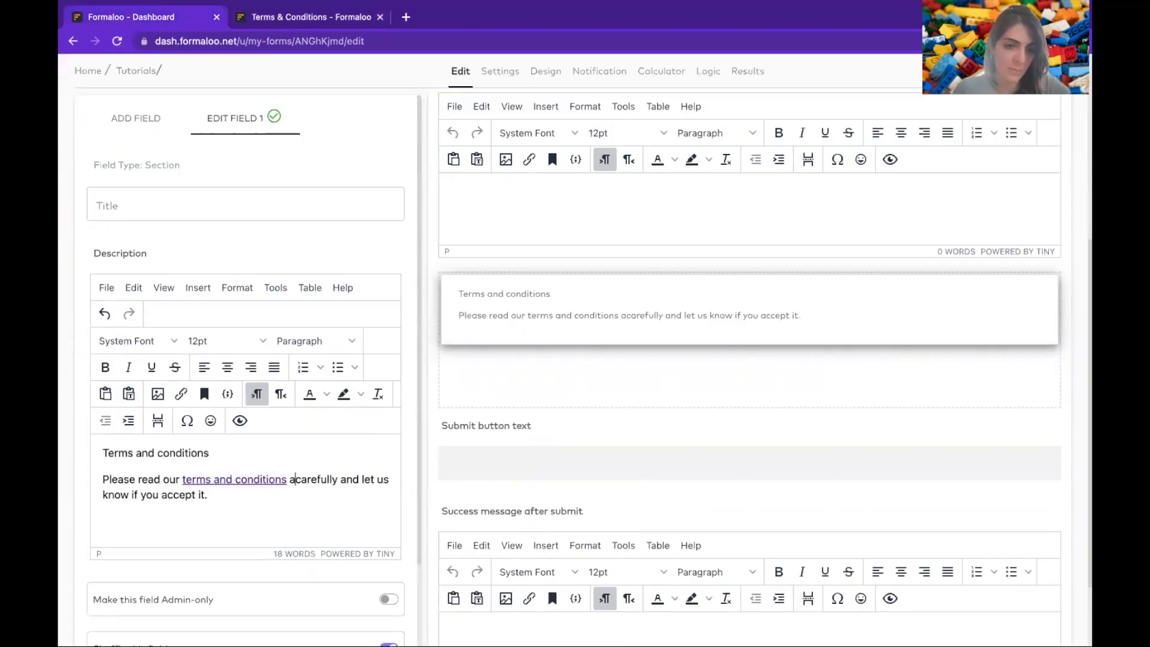
type("and privacy po")
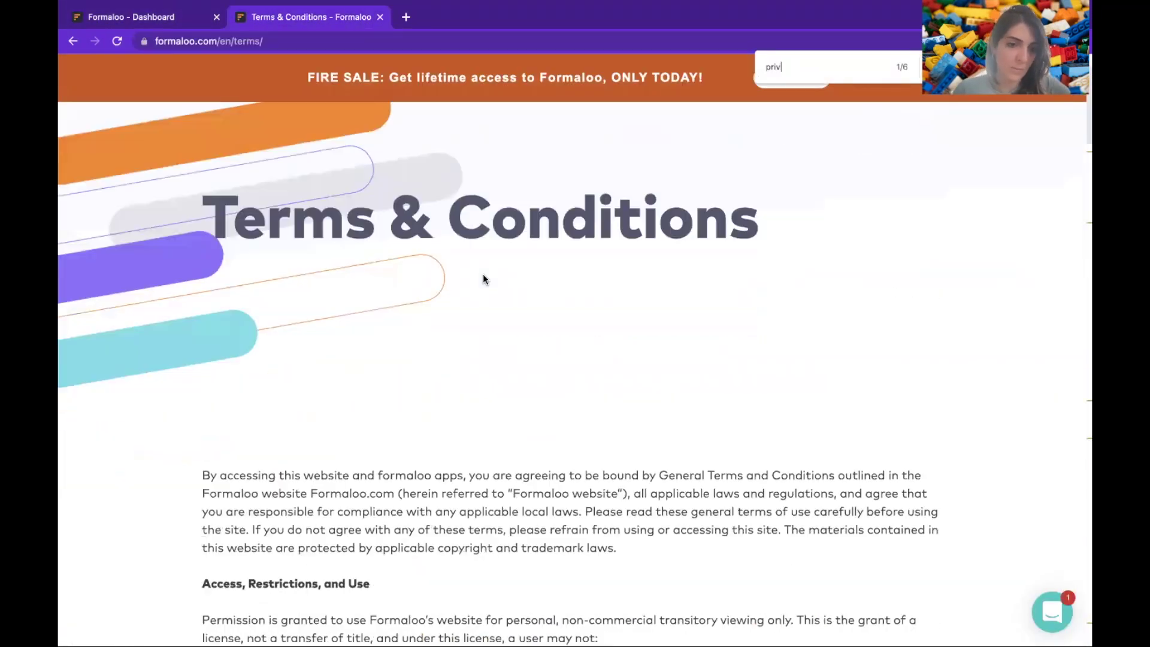
key("Return")
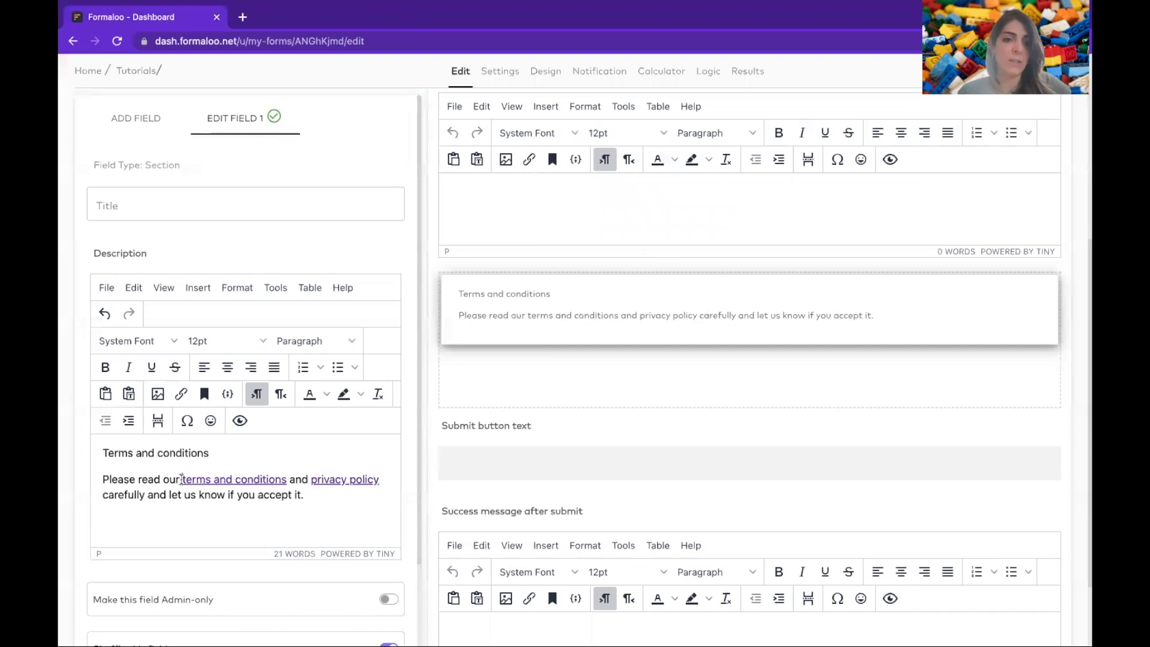
- Colour both links in the section description blue
left_click_drag(181, 479, 379, 479)
left_click(326, 394)
left_click(388, 433)
left_click(309, 394)
- Format the 'Terms and conditions' first line as Heading 1
triple_click(188, 450)
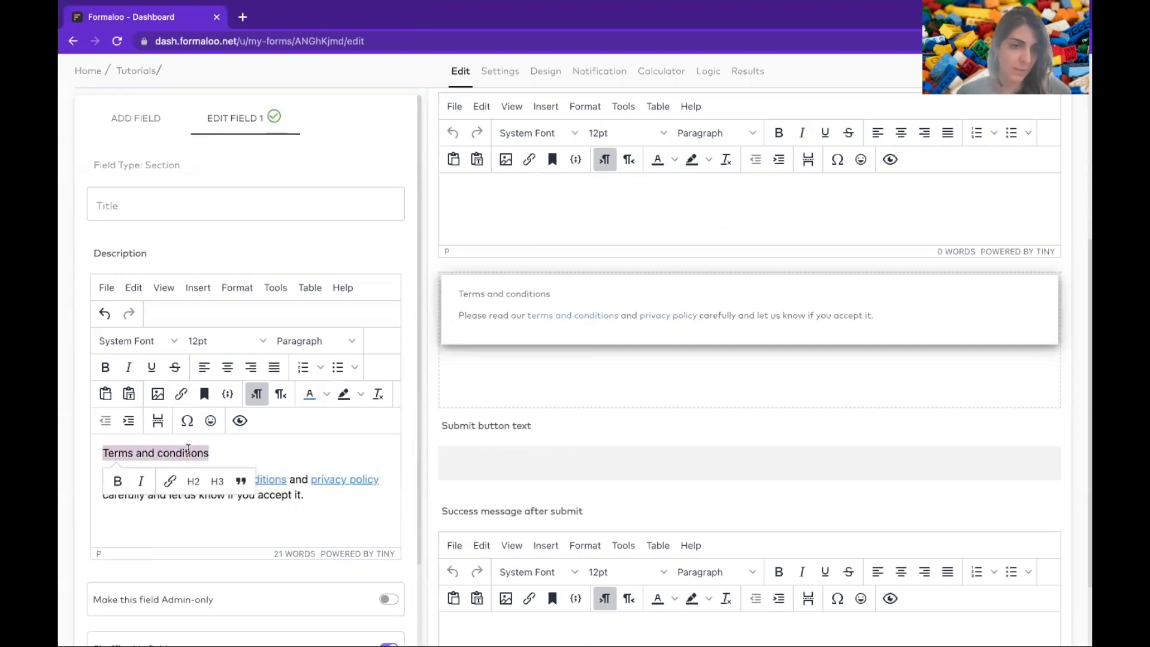
left_click(194, 481)
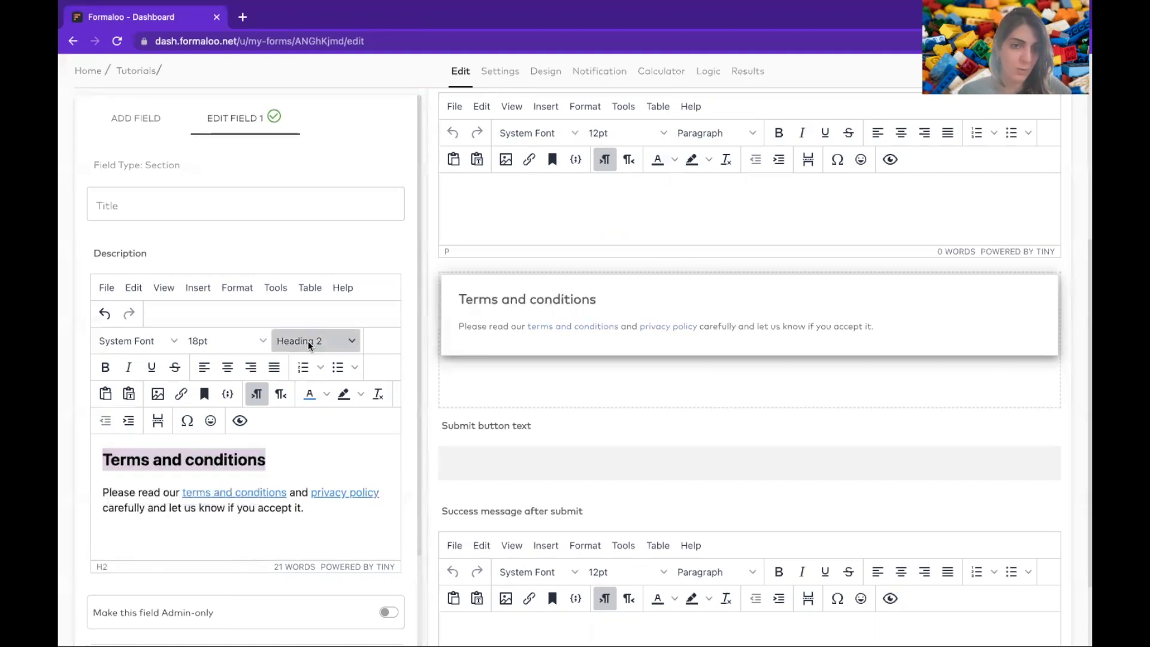
left_click(308, 341)
left_click(342, 390)
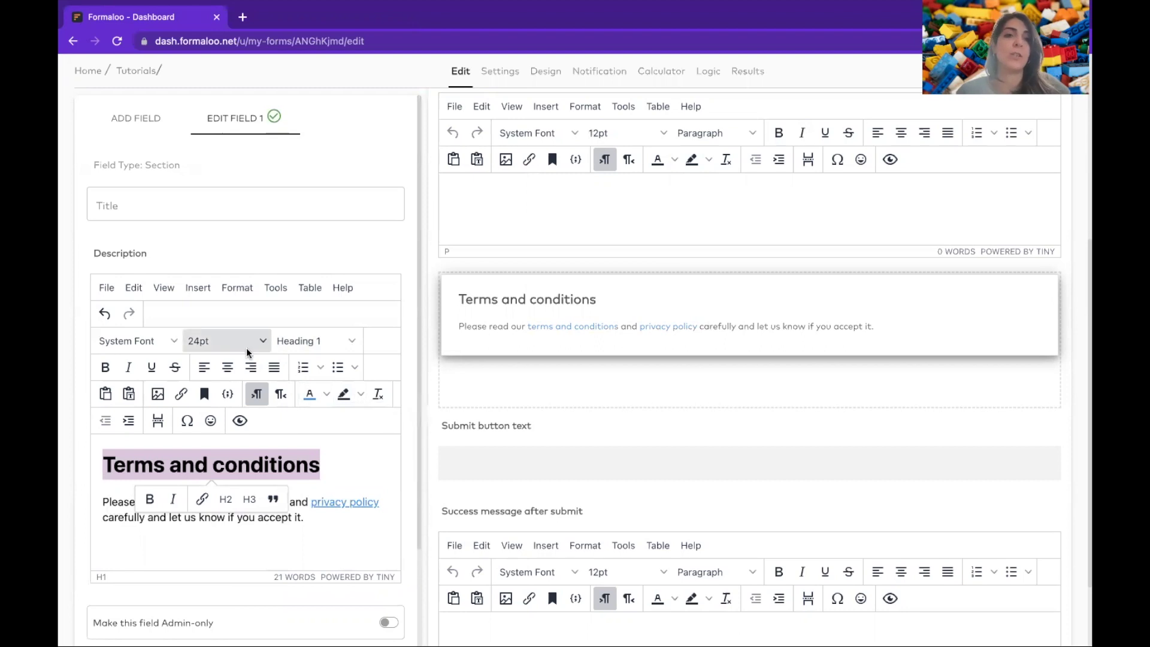
left_click(314, 519)
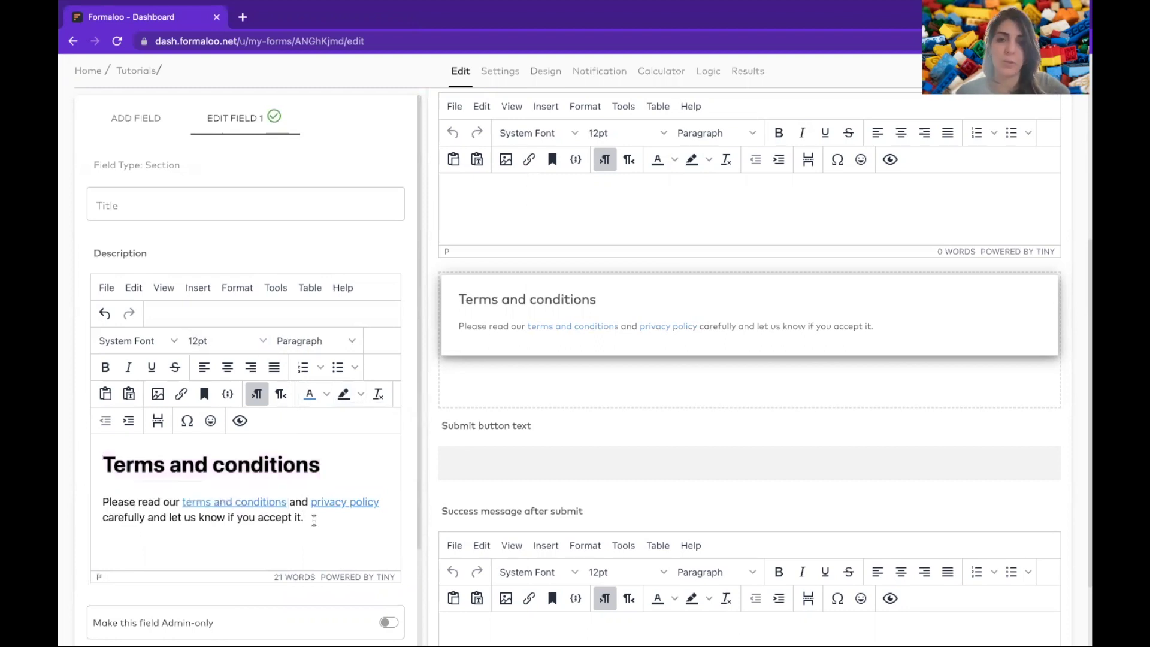
- Add a Multi Choice question titled 'Do you accept our terms and conditions?'
scroll(314, 520, "down", 2)
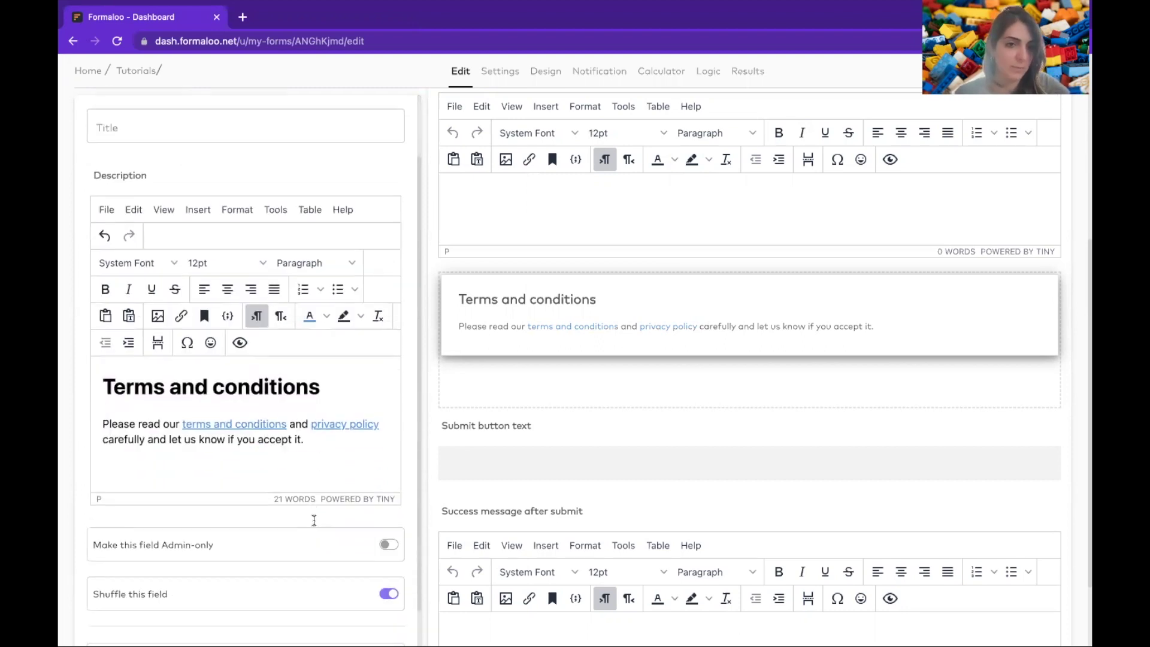
scroll(225, 144, "up", 3)
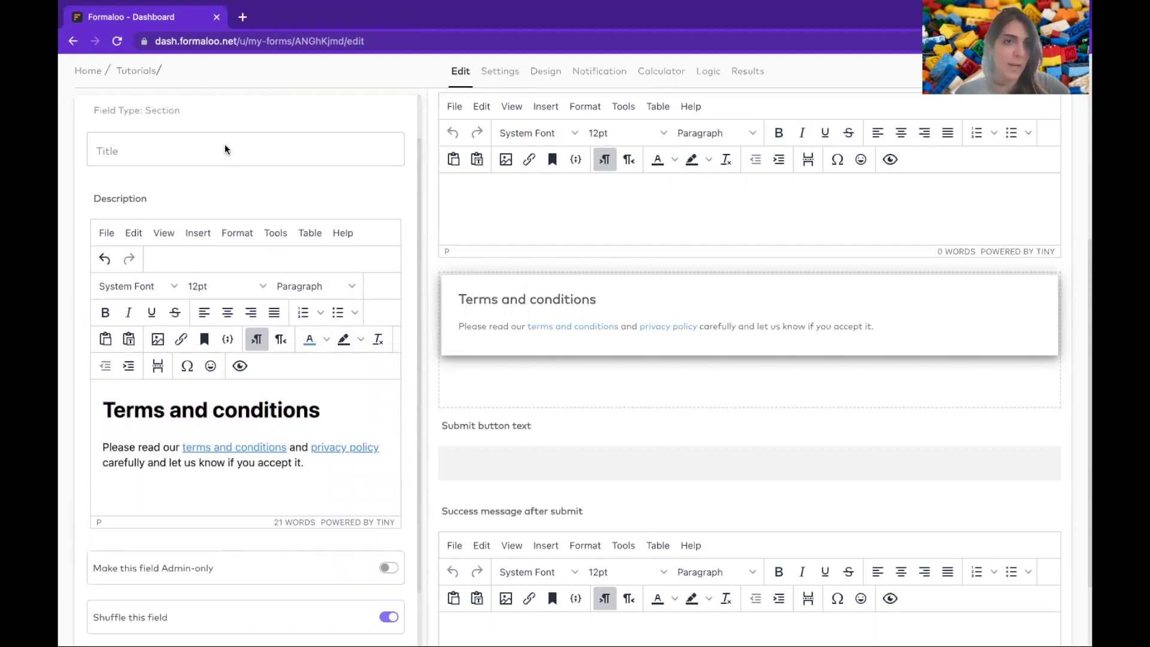
left_click(149, 122)
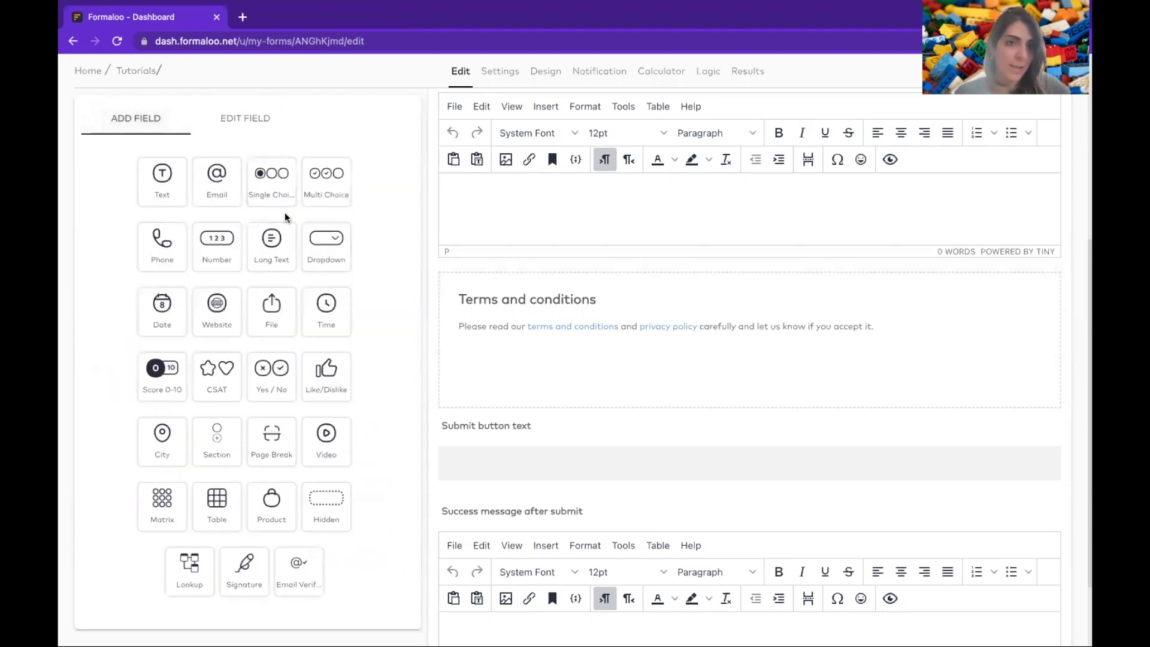
left_click(321, 199)
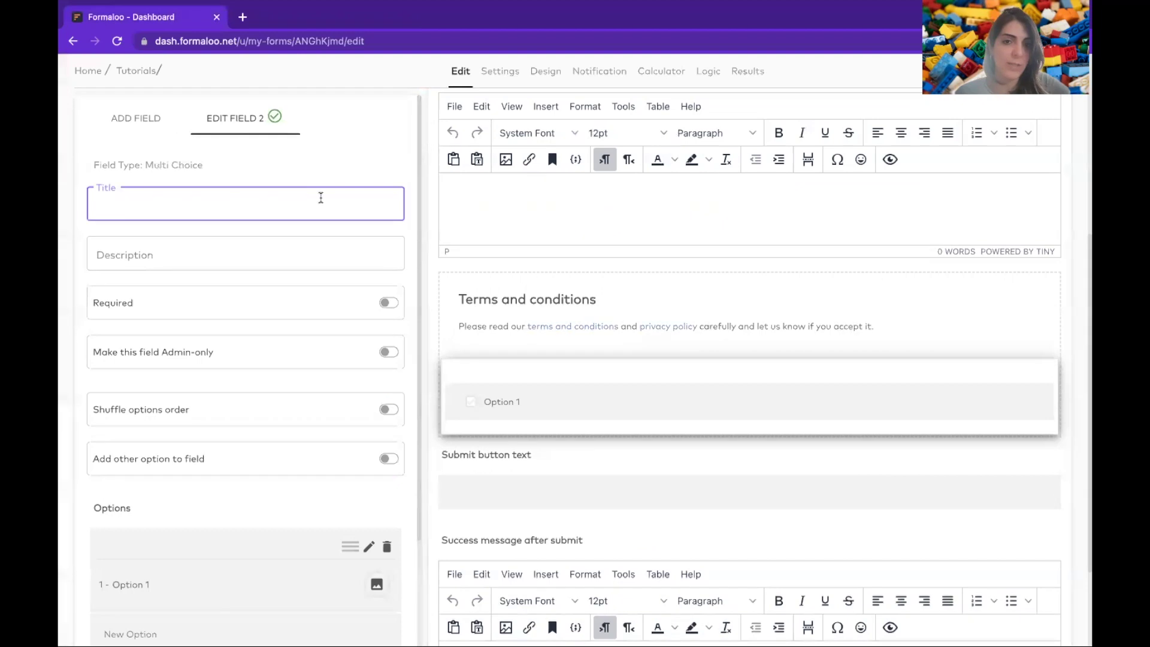
type("I want")
key("ctrl+a")
type("Do you accept our terms and conditions?")
- Set its option to 'I accept all the terms and conditions' and make the question required
scroll(194, 430, "down", 3)
left_click(181, 419)
type("I accept your terms and")
double_click(151, 418)
type("all the terms and conditions")
key("Return")
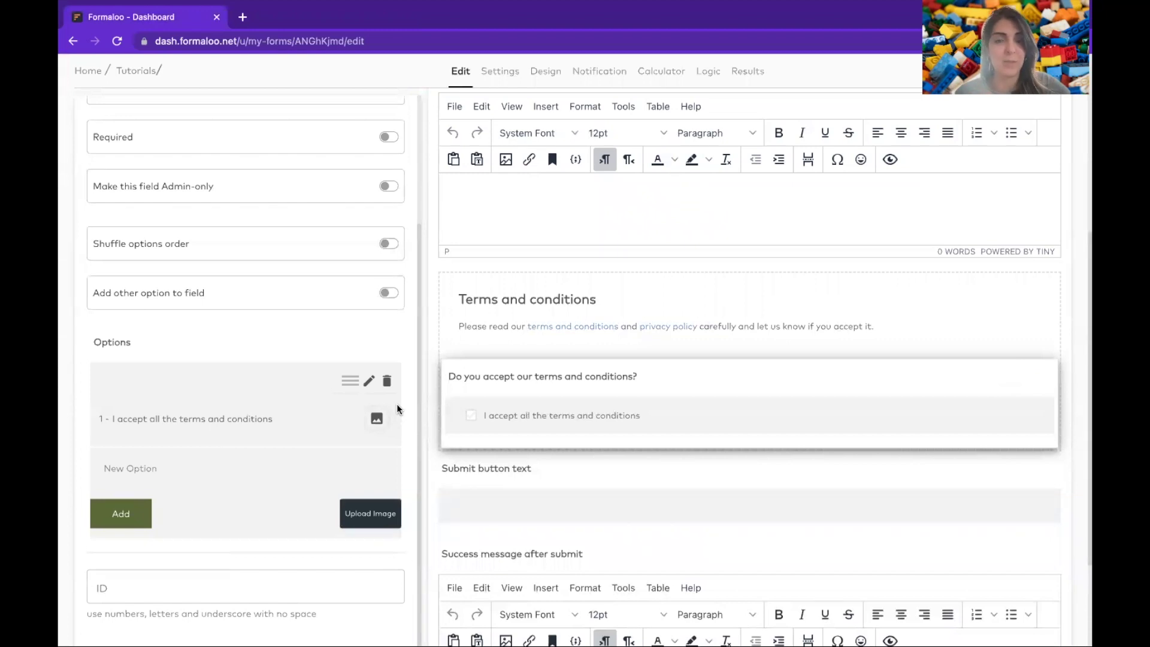
scroll(359, 294, "up", 3)
left_click(389, 302)
left_click(144, 120)
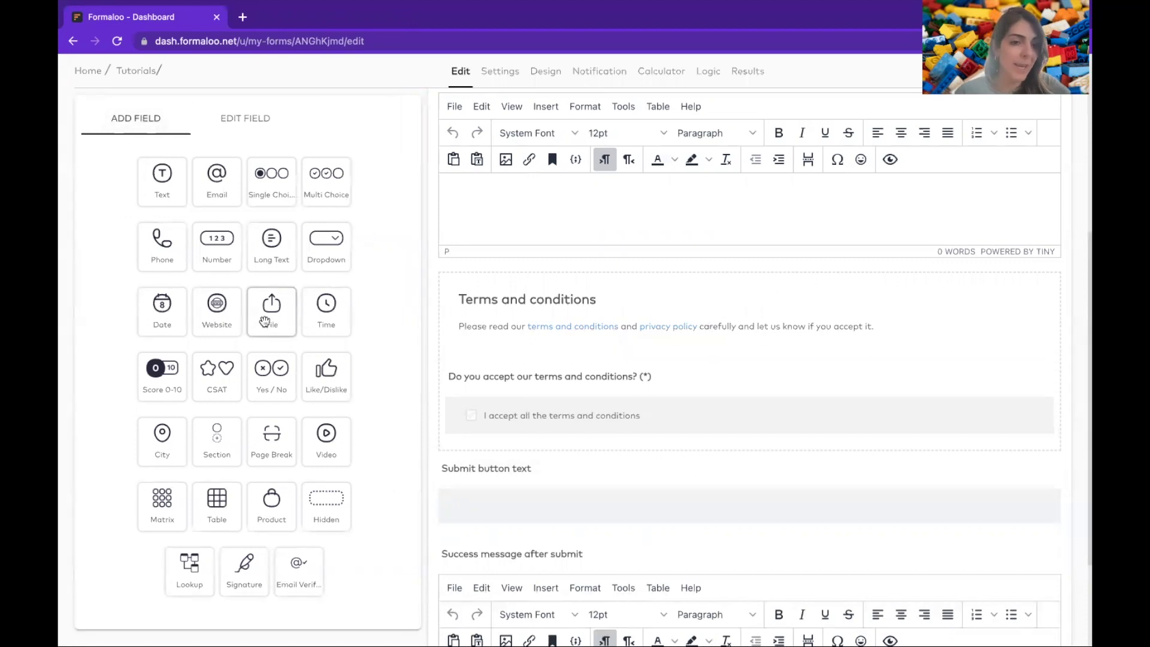
- Add a required Email Verification field titled 'Please verify your email' below the acceptance question
scroll(265, 321, "down", 2)
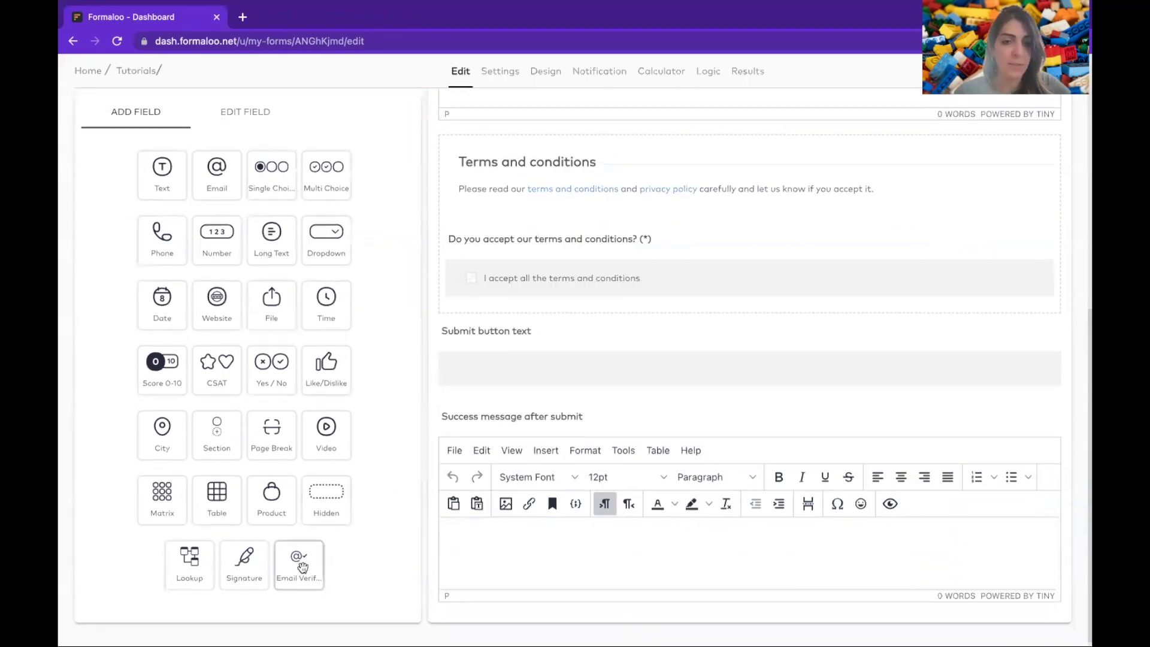
left_click_drag(303, 567, 559, 299)
type("Please verify your email")
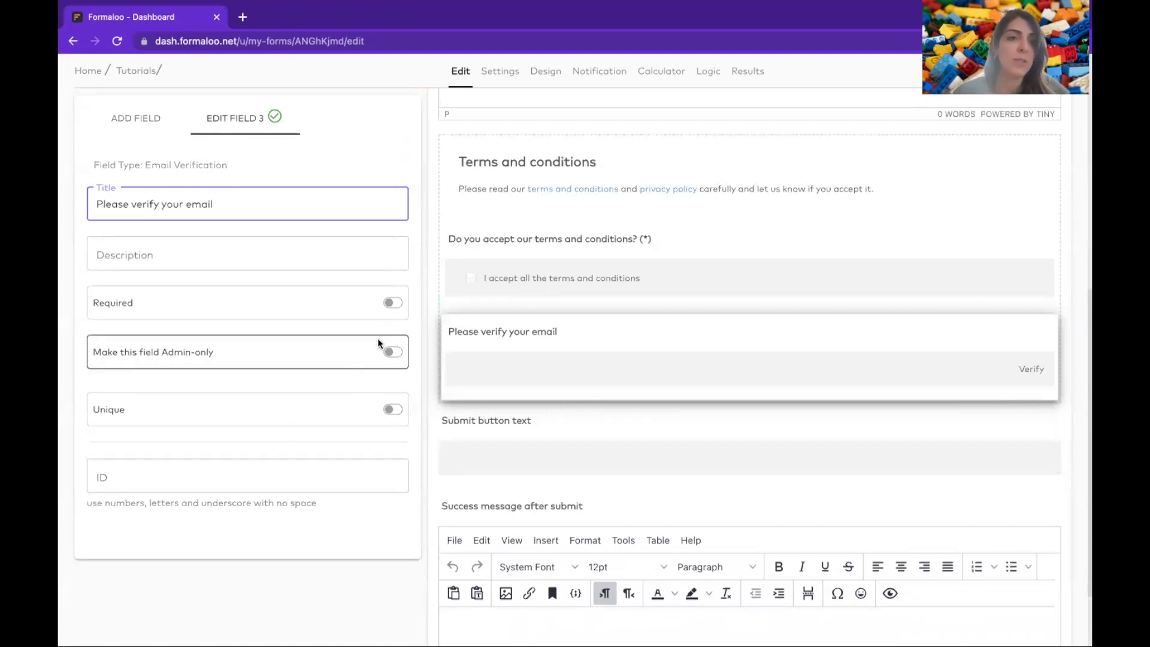
left_click(394, 303)
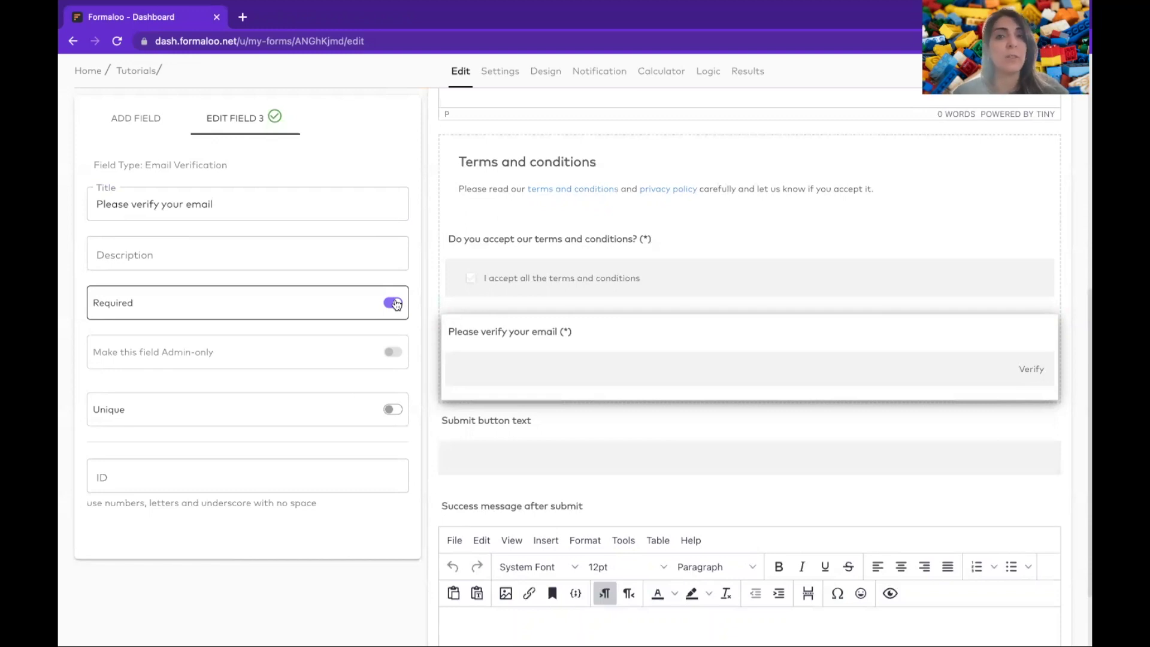
left_click(138, 119)
scroll(632, 344, "up", 5)
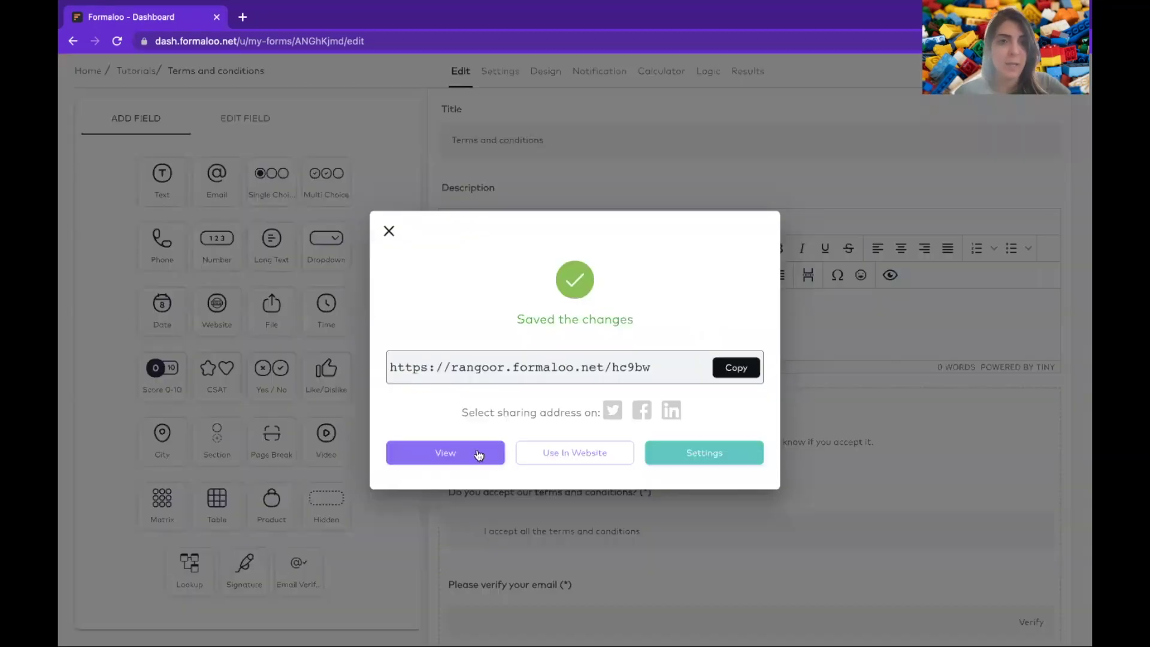
- Open the live form in a new tab and the form's Conditions & Logic settings
left_click(476, 450)
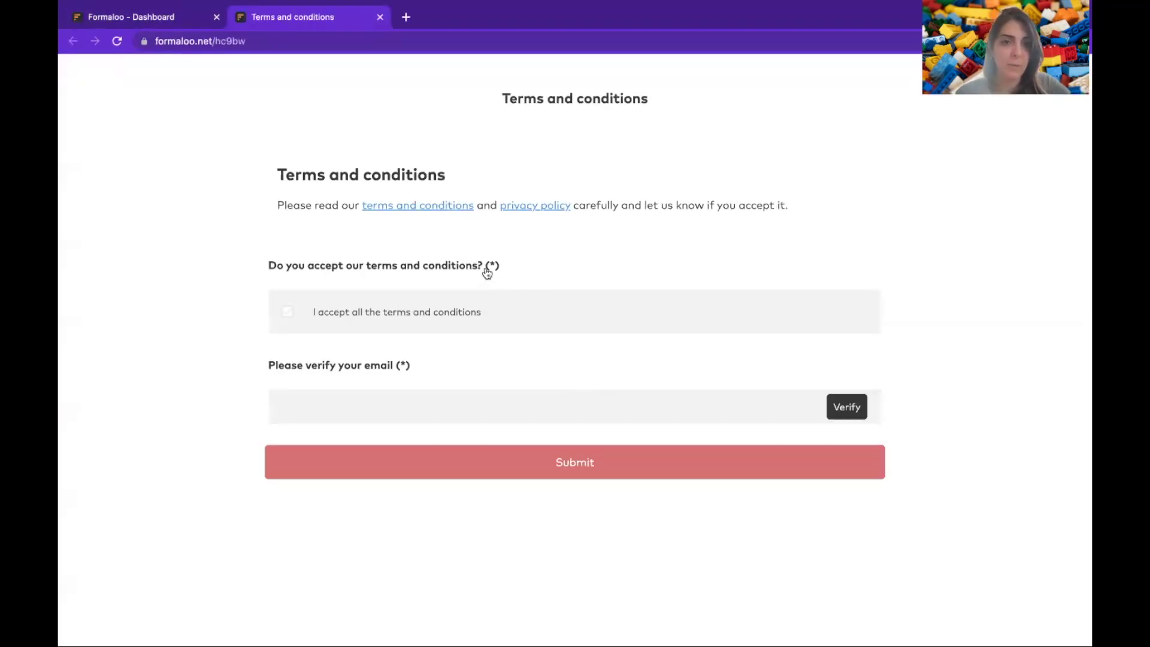
left_click(193, 22)
left_click(678, 108)
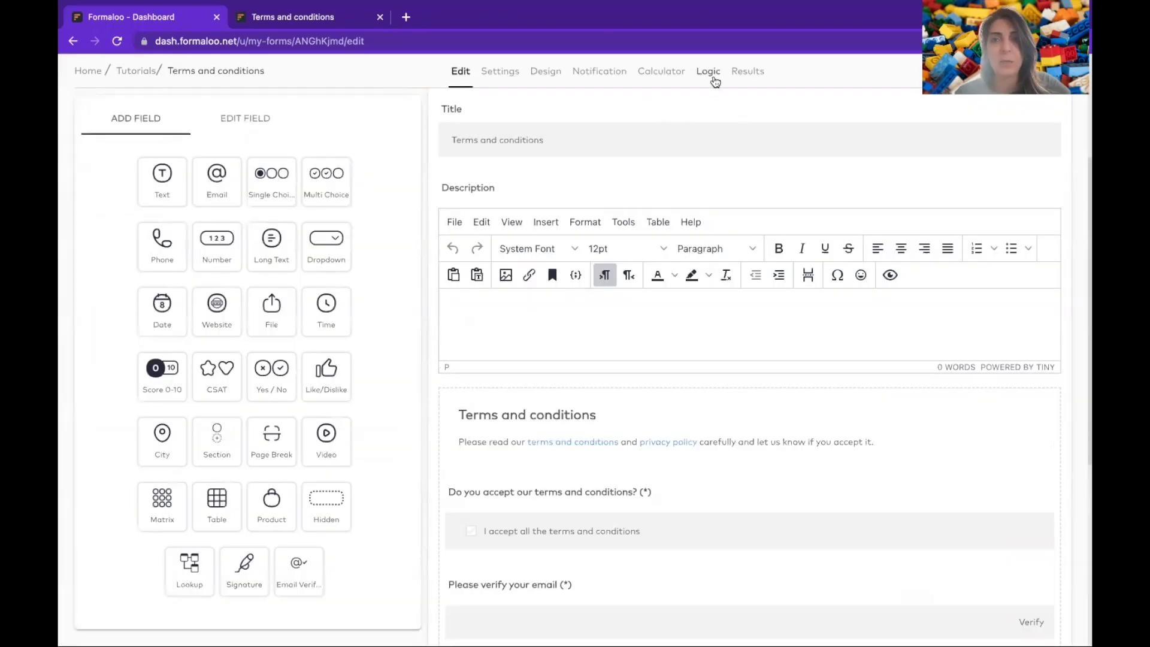
left_click(708, 72)
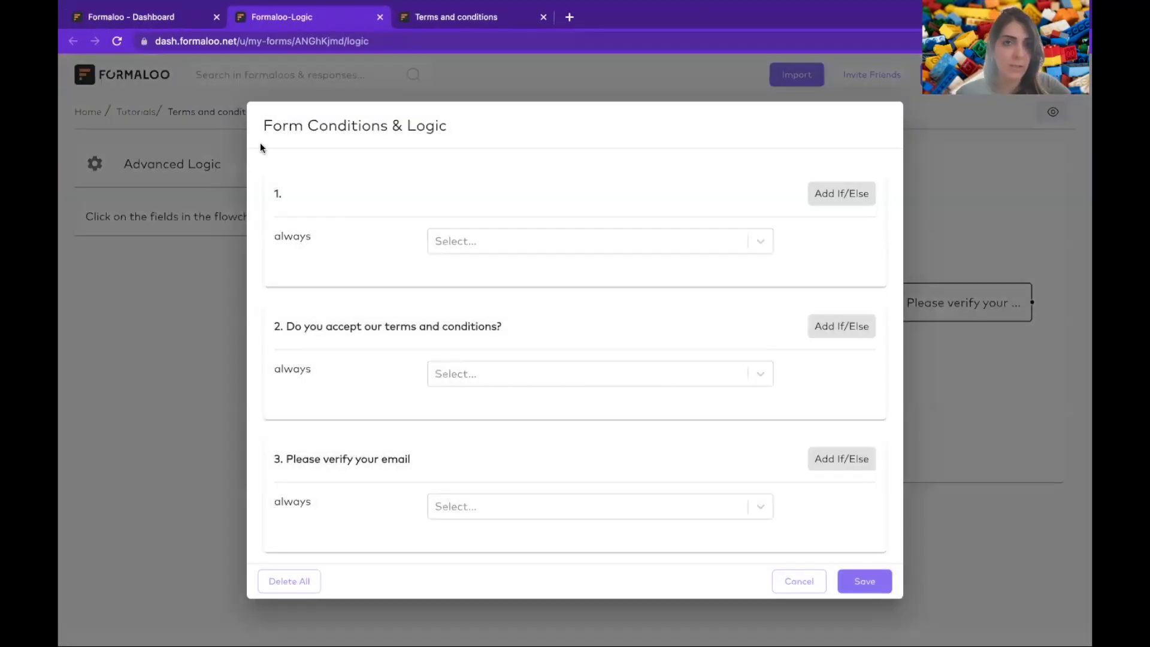
left_click(411, 23)
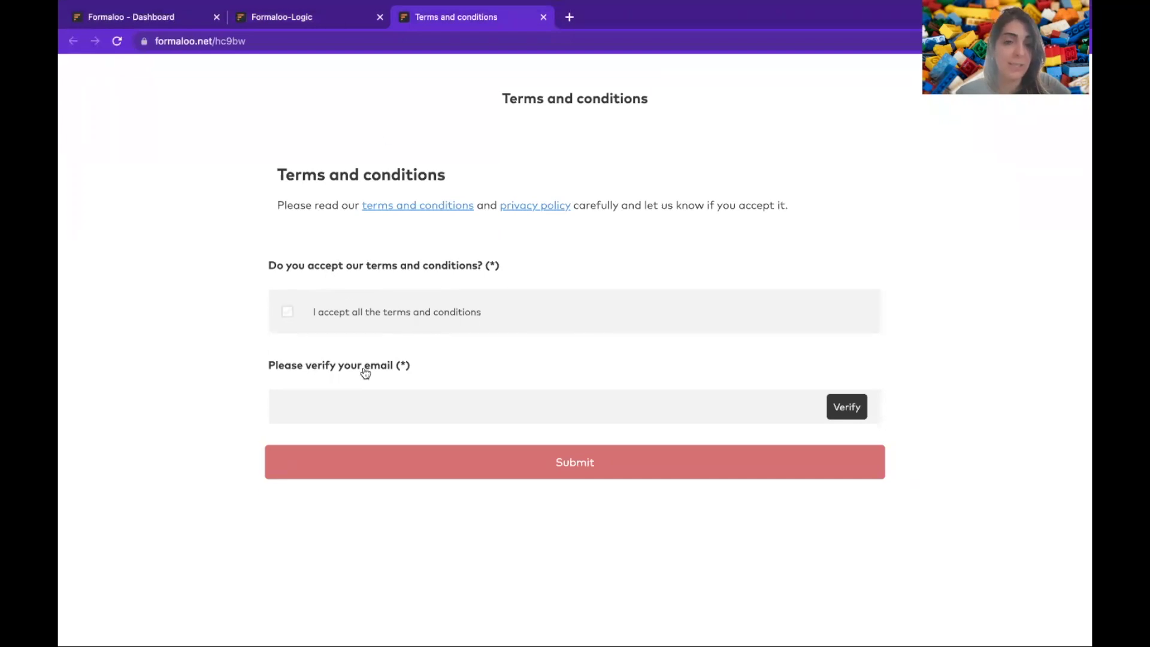
left_click(309, 24)
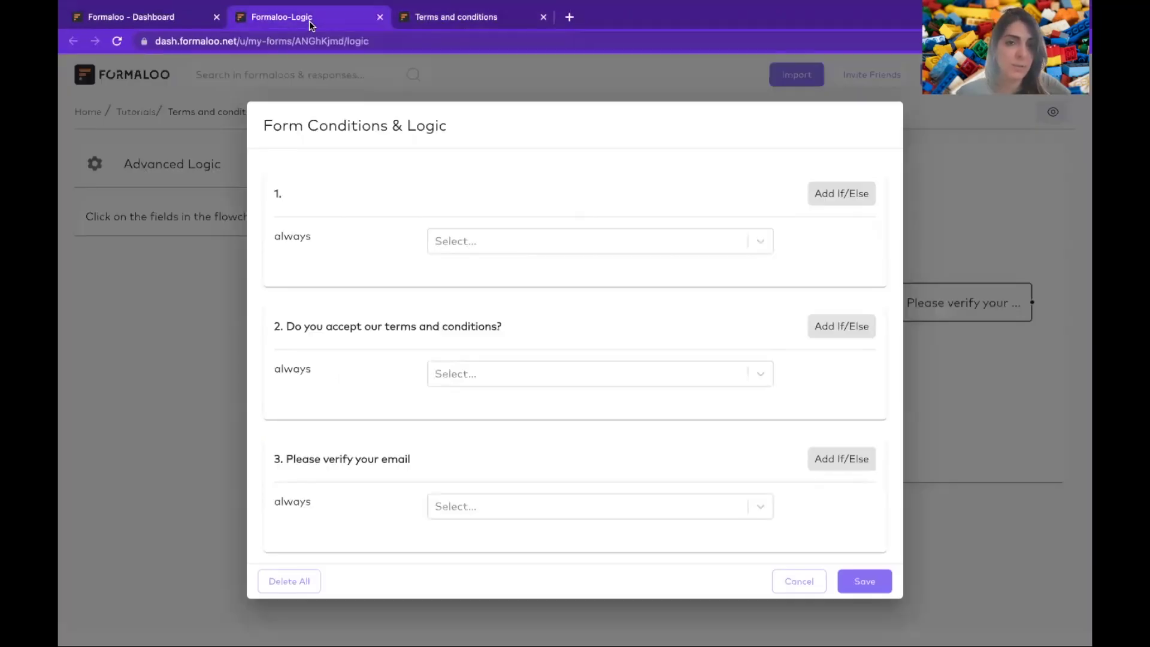
- Save a rule showing 'Please verify your email' when the acceptance option is chosen, then reload the live form
left_click(842, 326)
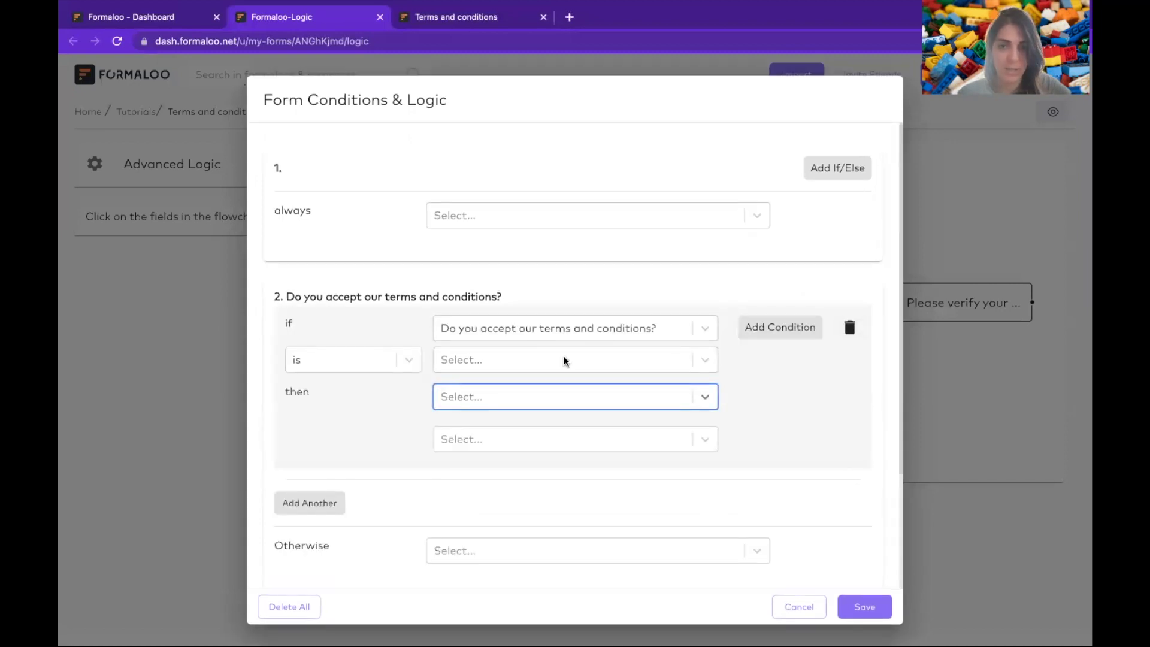
left_click(513, 360)
left_click(534, 396)
left_click(534, 396)
left_click(557, 435)
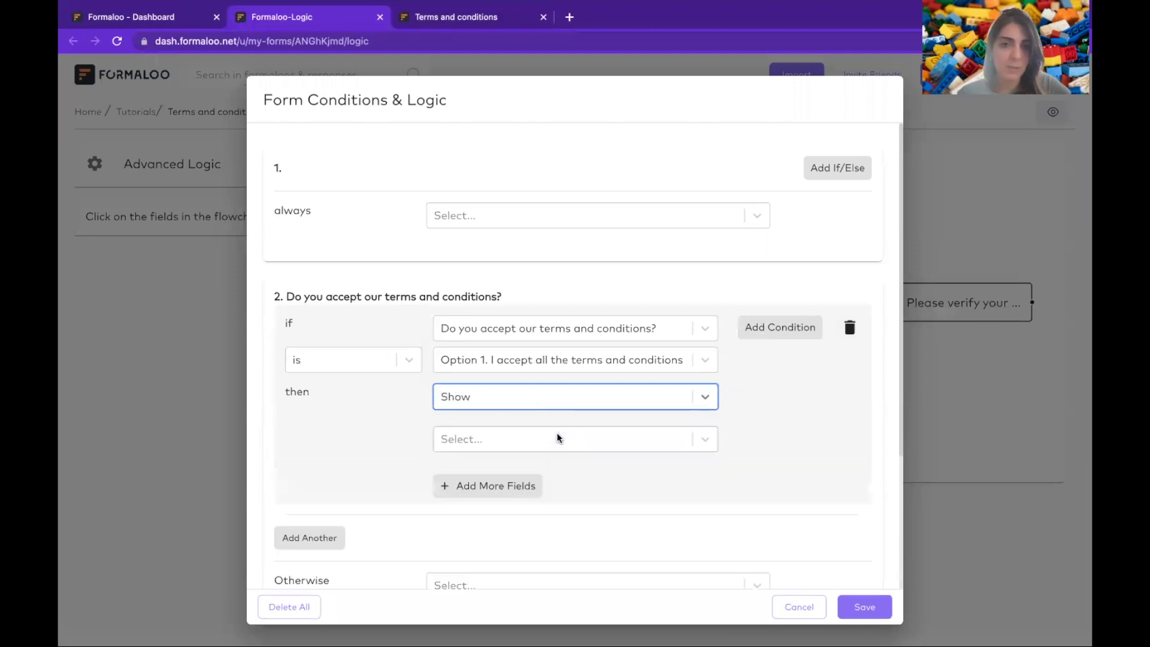
left_click(505, 445)
left_click(540, 511)
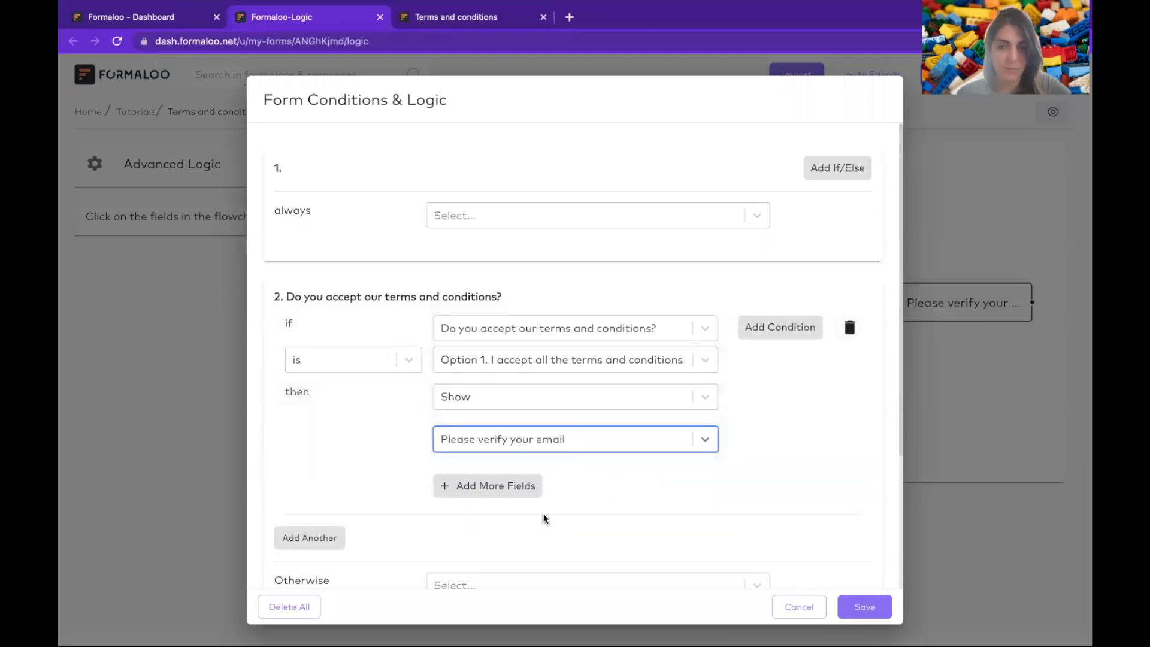
left_click(871, 615)
left_click(451, 18)
key("super+r")
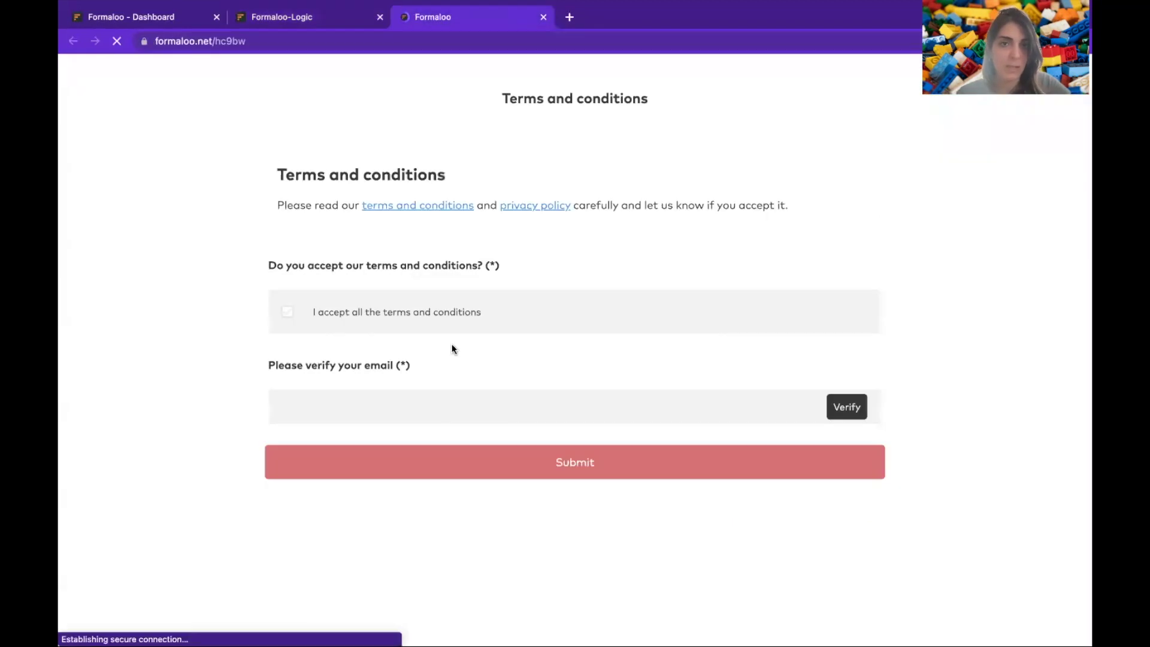
- Tick, untick and re-tick the acceptance box on the live form to check the email field toggles
left_click(418, 311)
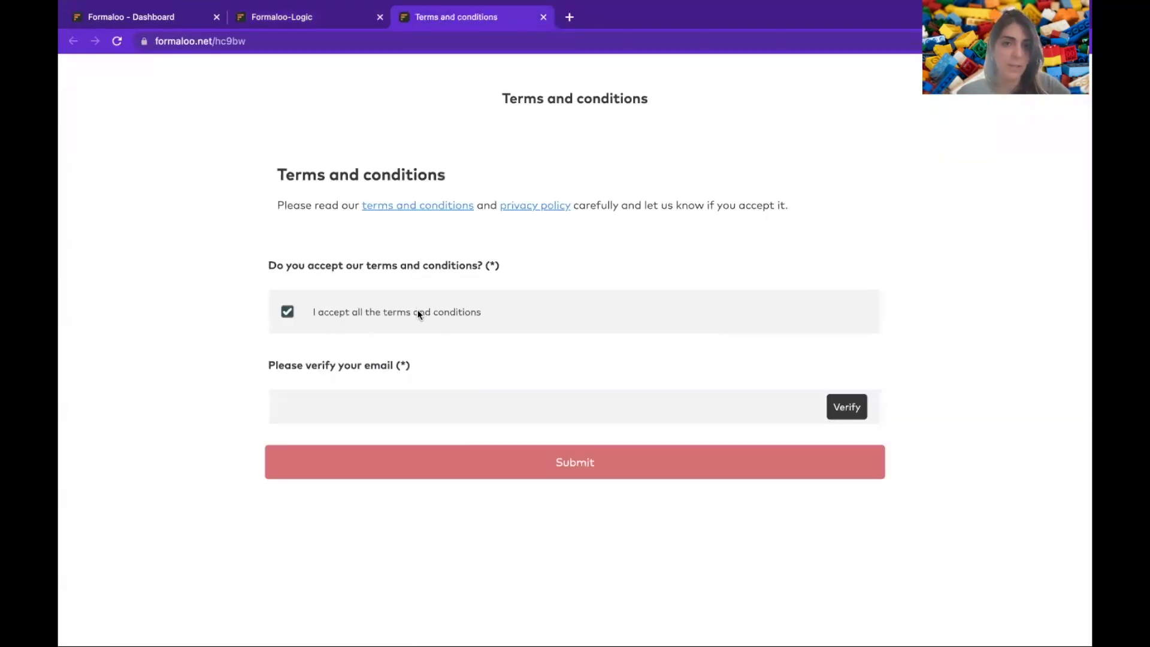
left_click(377, 314)
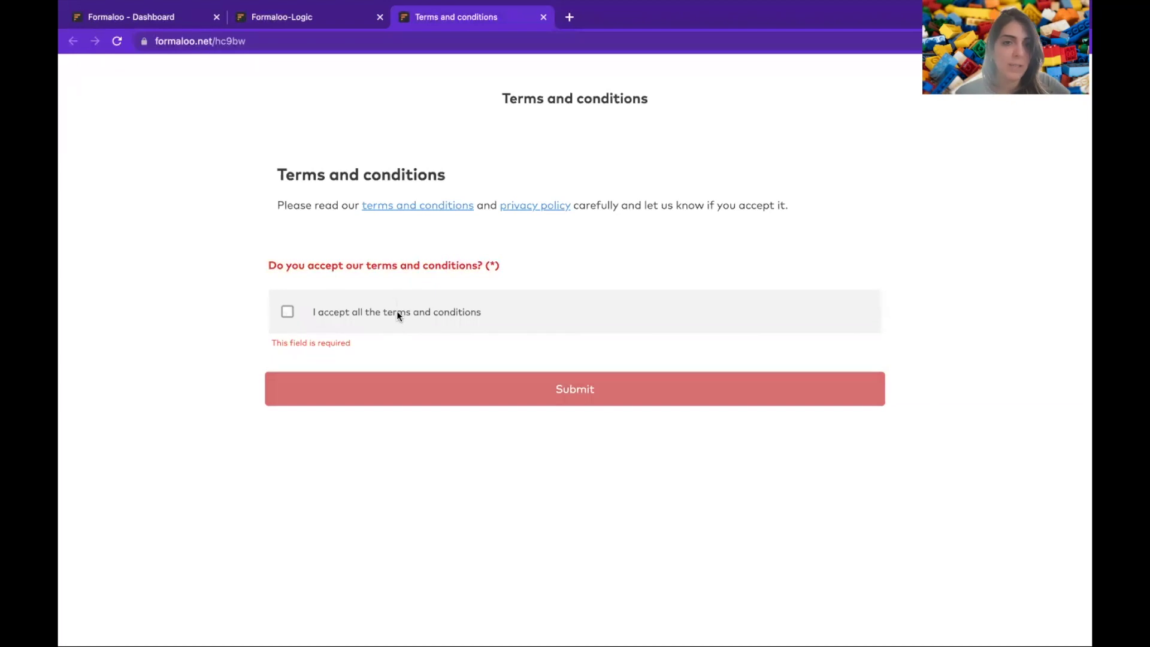
left_click(397, 311)
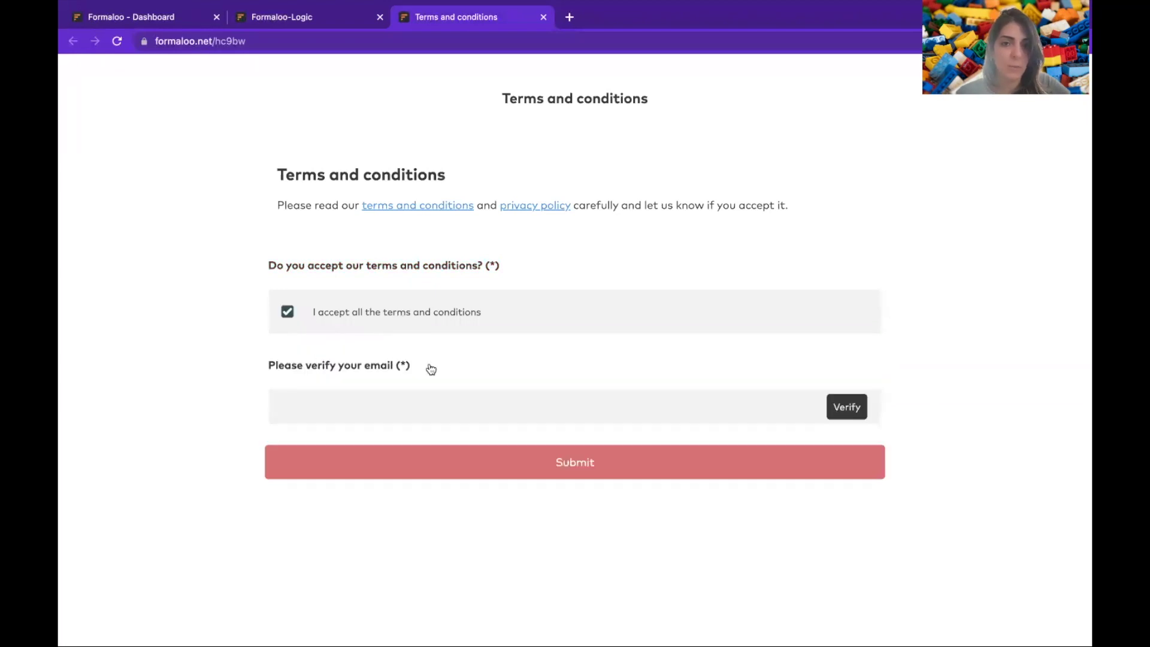
left_click(324, 9)
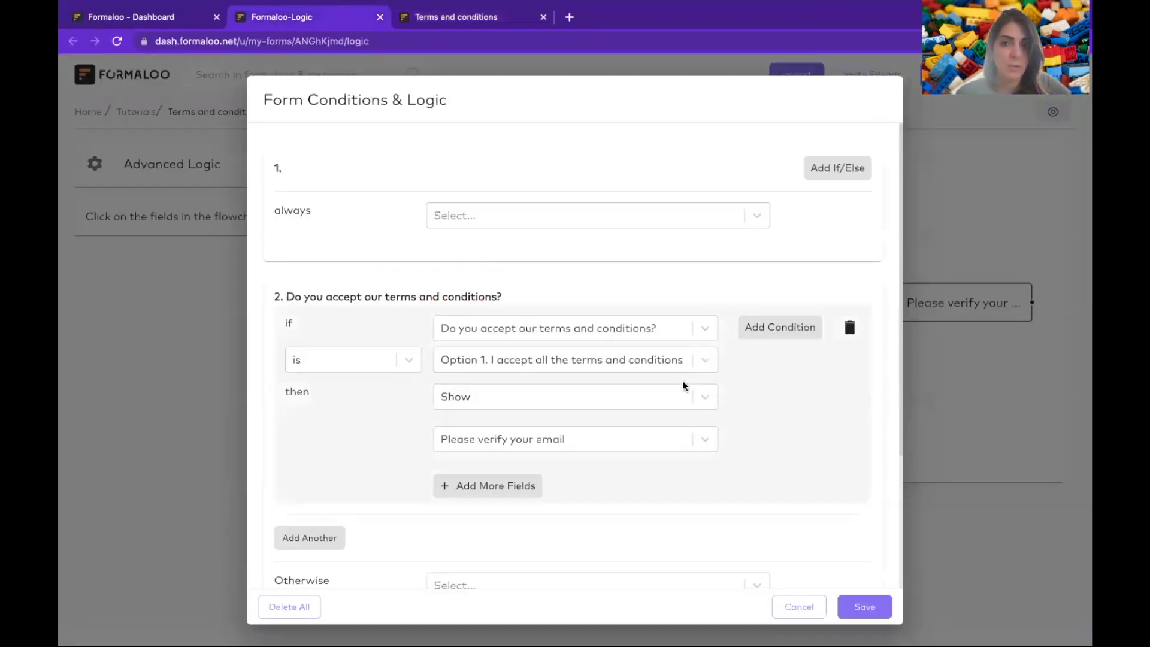
- Delete the show-email condition on question 2, save the logic, and reload the live form
left_click(850, 327)
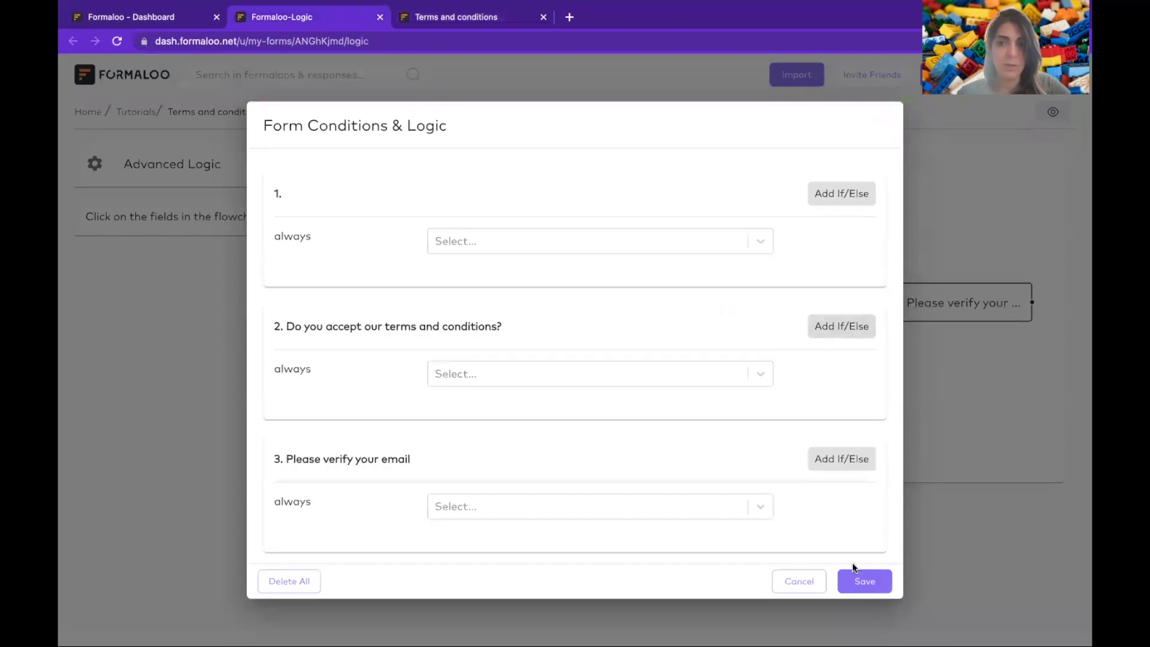
left_click(867, 580)
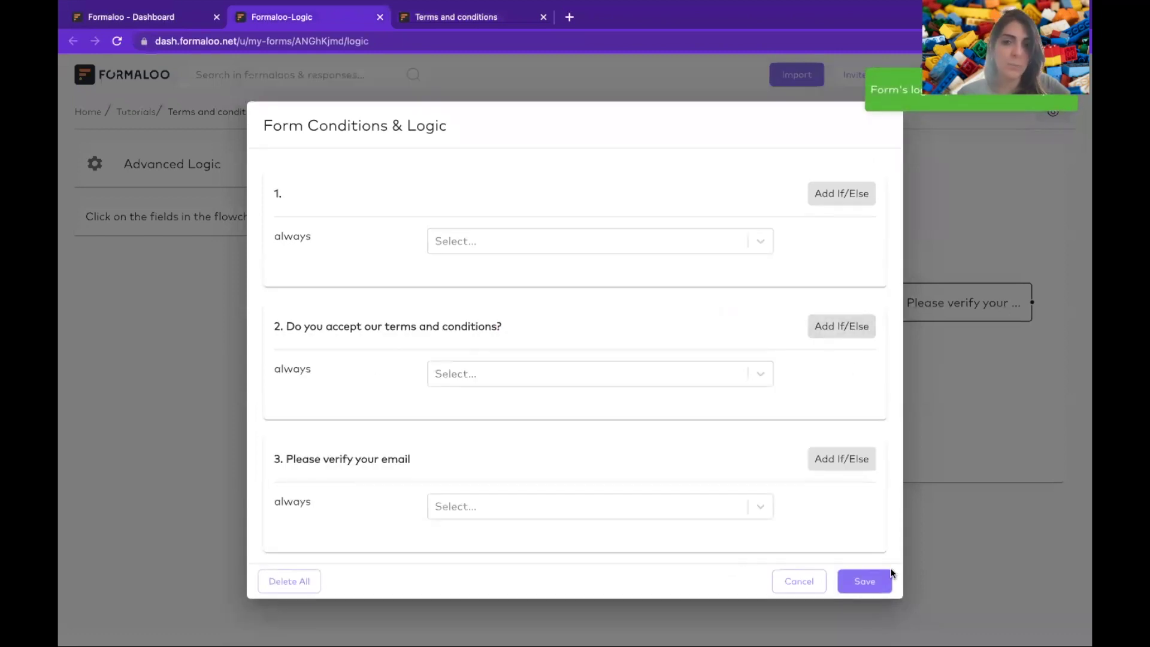
key("super+w")
key("super+r")
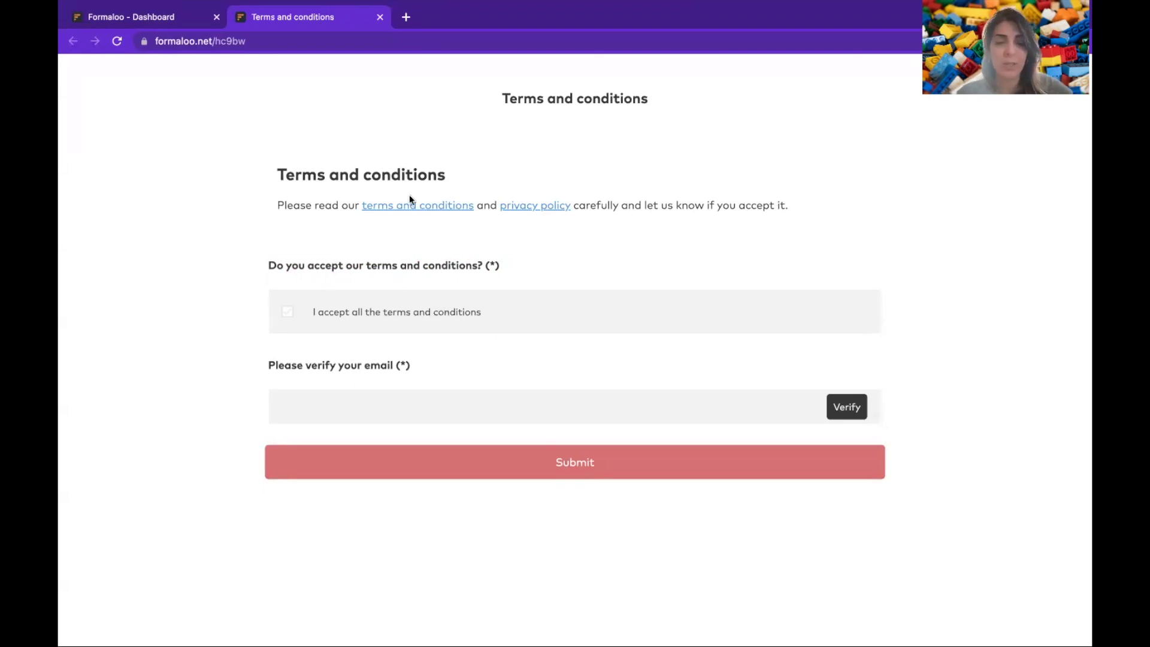
left_click(182, 20)
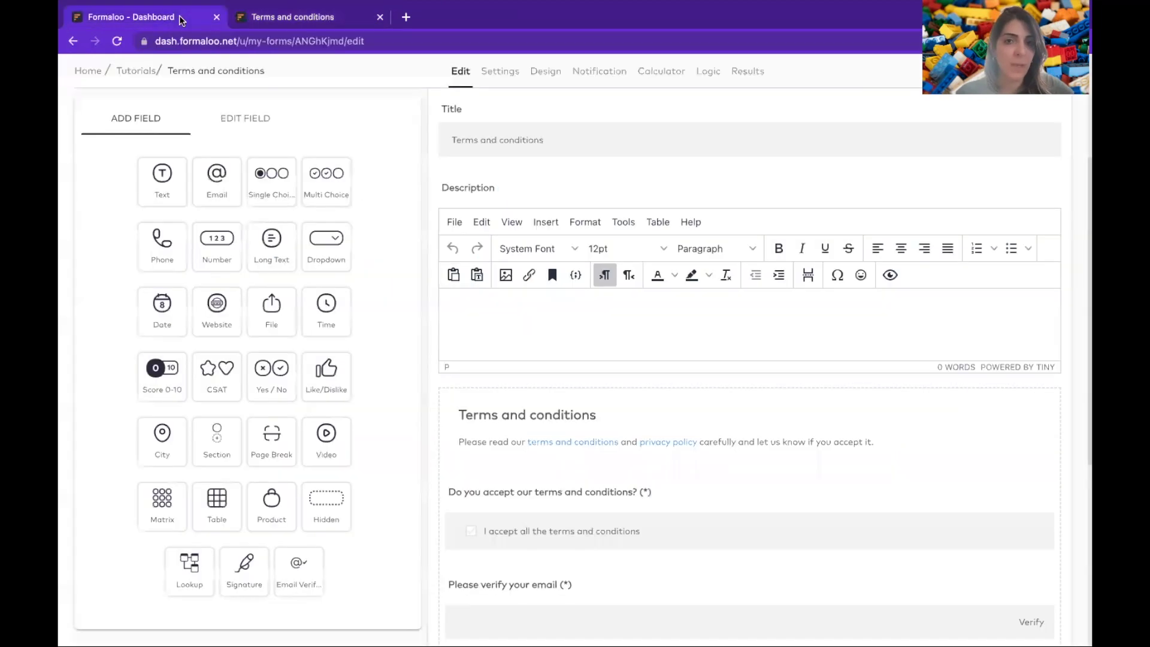
- Start a new blank single-step form in Tutorials and type its title
left_click(141, 73)
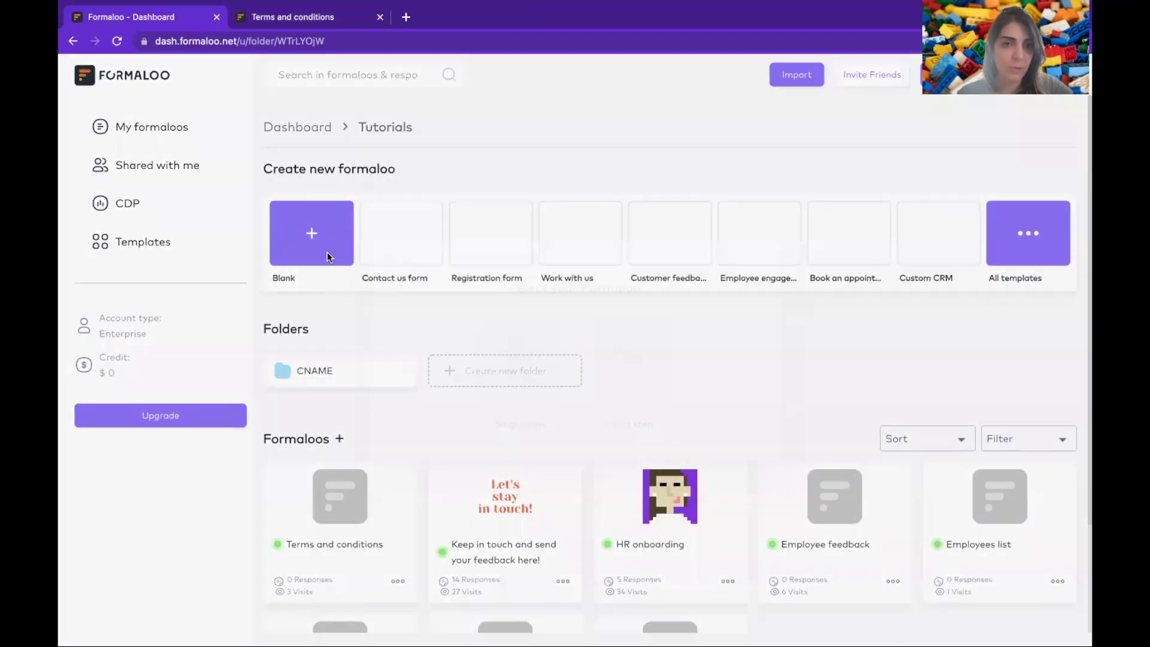
left_click(327, 251)
left_click(478, 364)
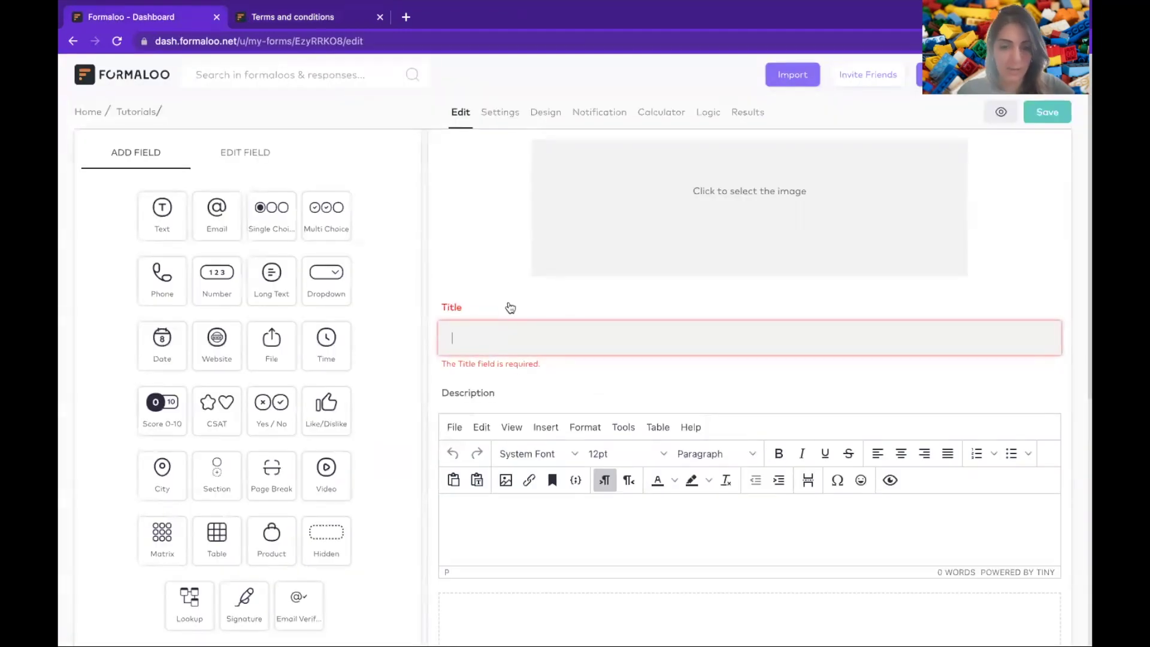
type("Your")
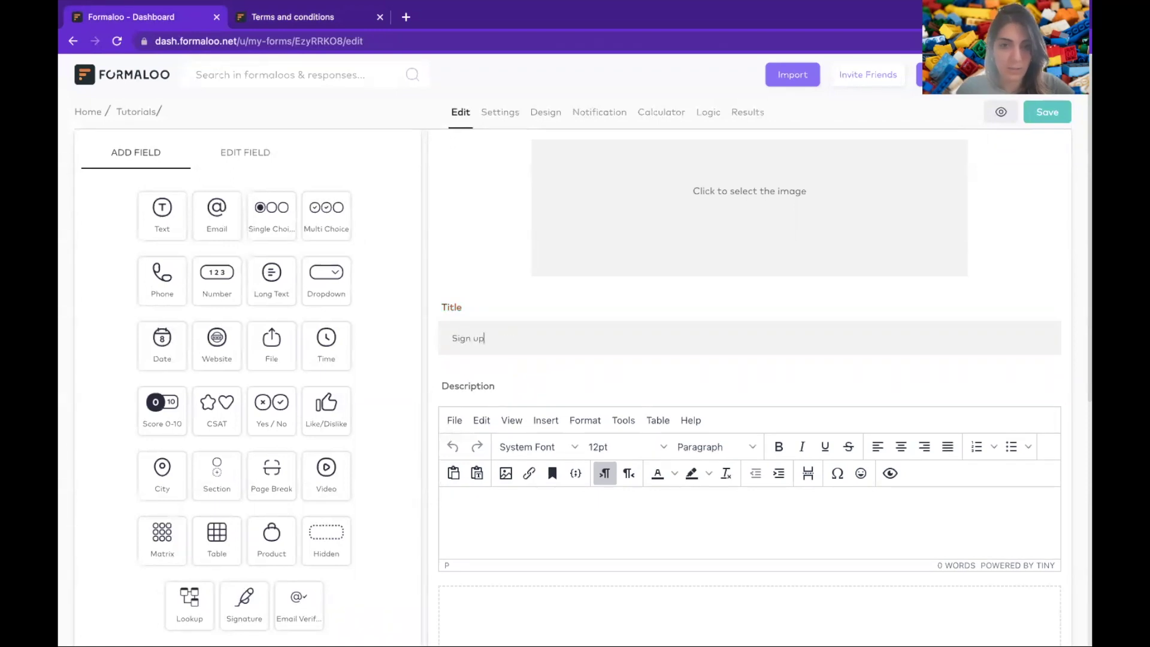
type(" newsletter")
- Add a 'Full name' text field and an Email field, save the form, and view it live
scroll(675, 457, "down", 5)
left_click(162, 179)
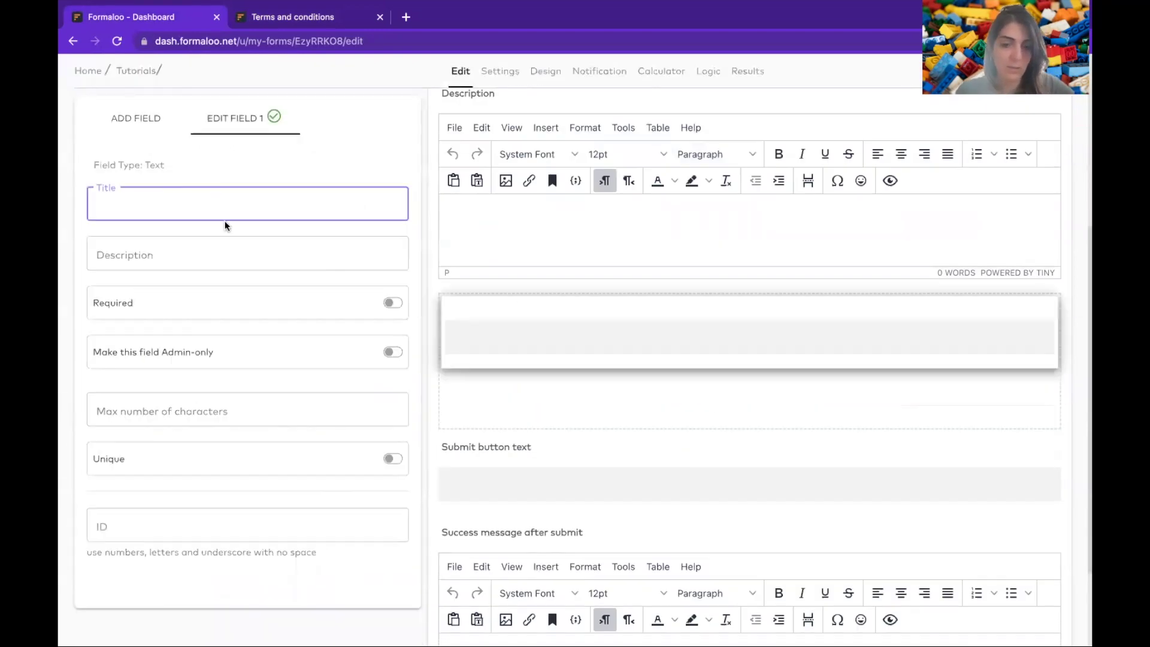
type("Full name")
key("Return")
left_click(216, 183)
left_click(127, 127)
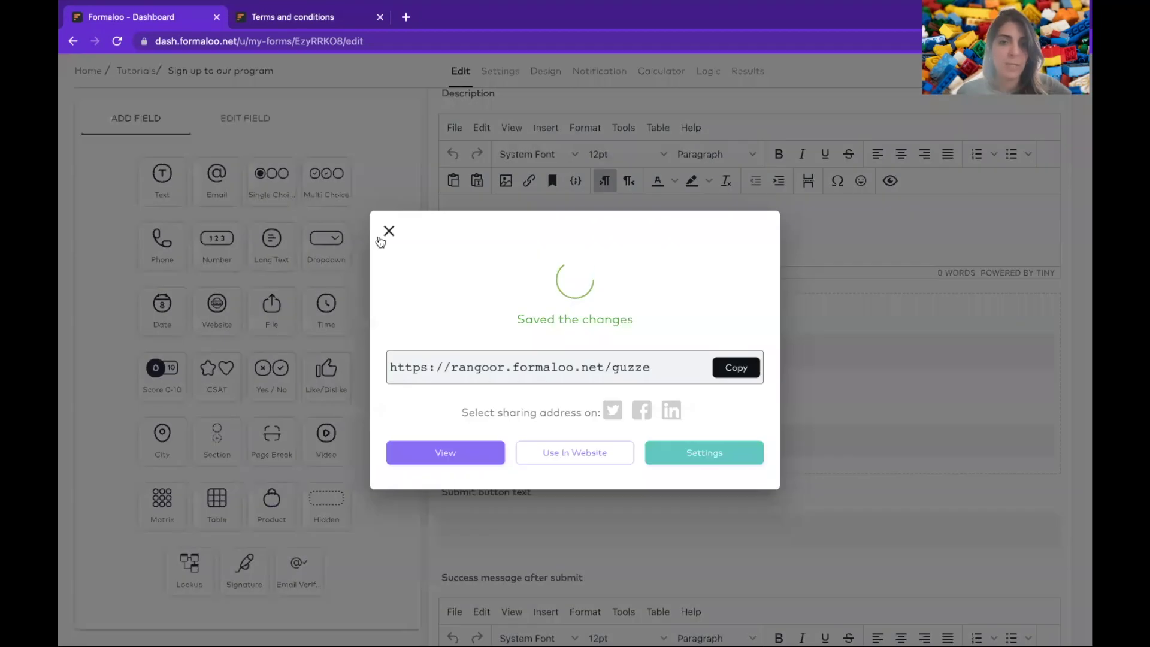
left_click(387, 233)
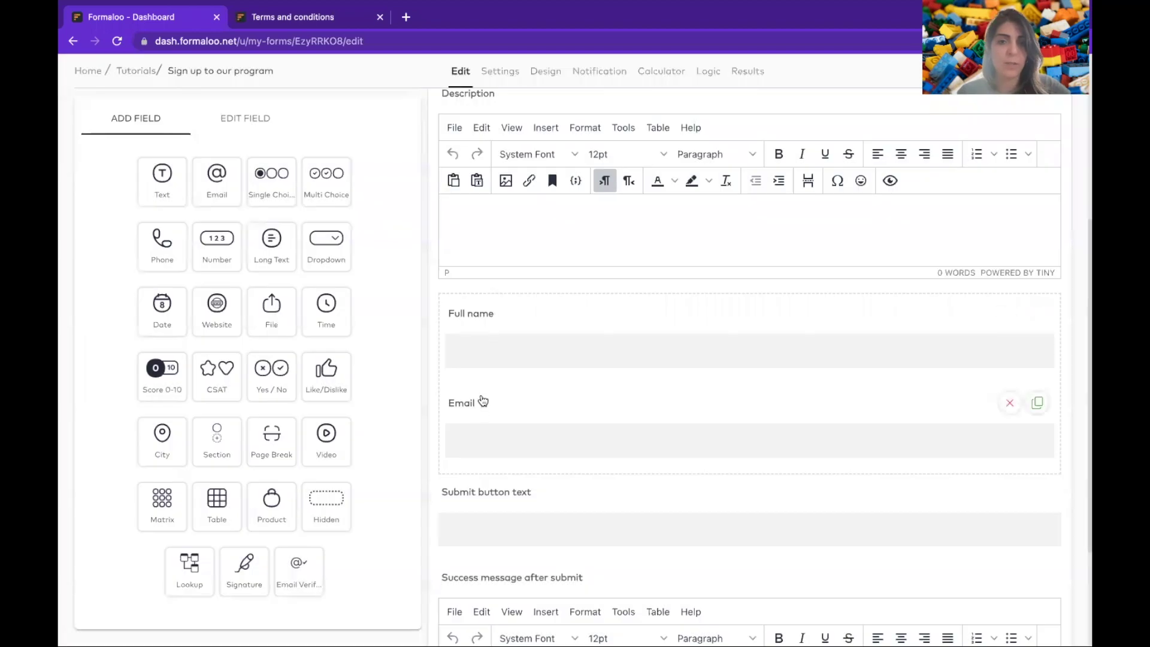
left_click(989, 97)
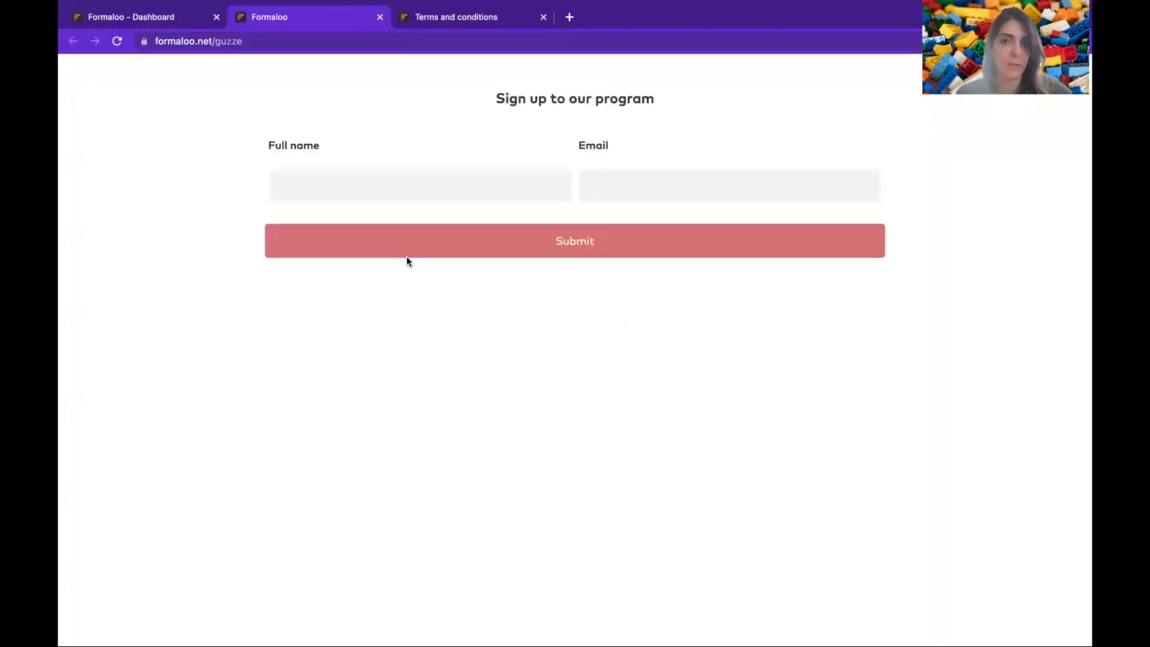
- Move the Terms and conditions tab before the sign-up tab and reopen that form from Tutorials
left_click(231, 48)
left_click_drag(447, 19, 284, 18)
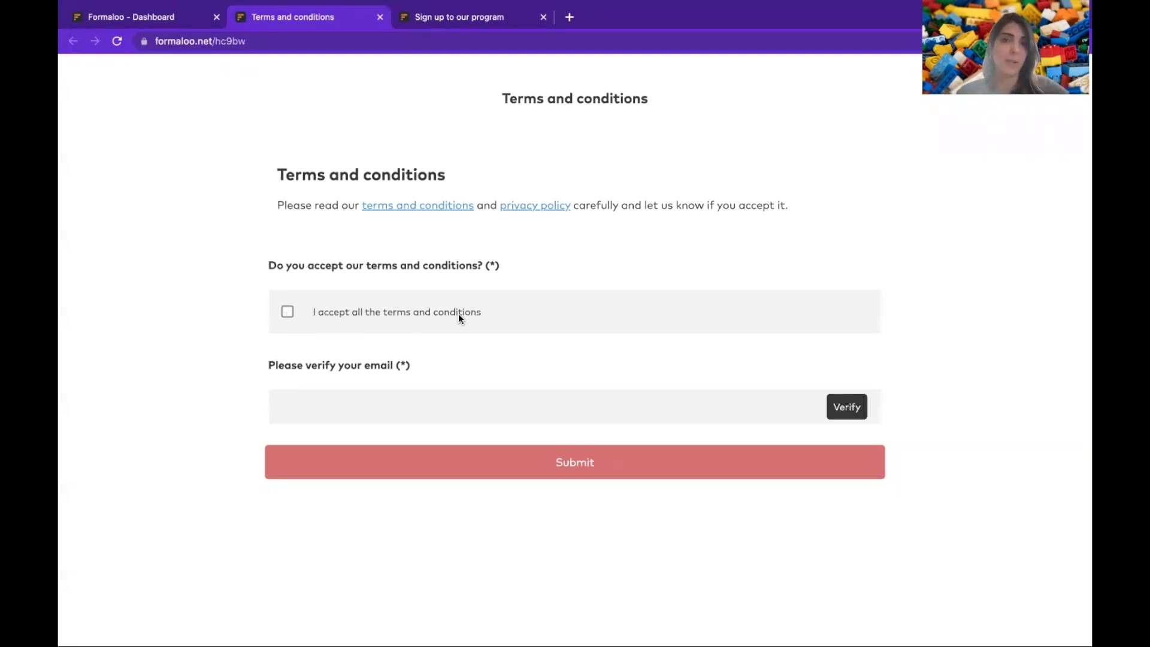
left_click(416, 18)
key("ctrl+c")
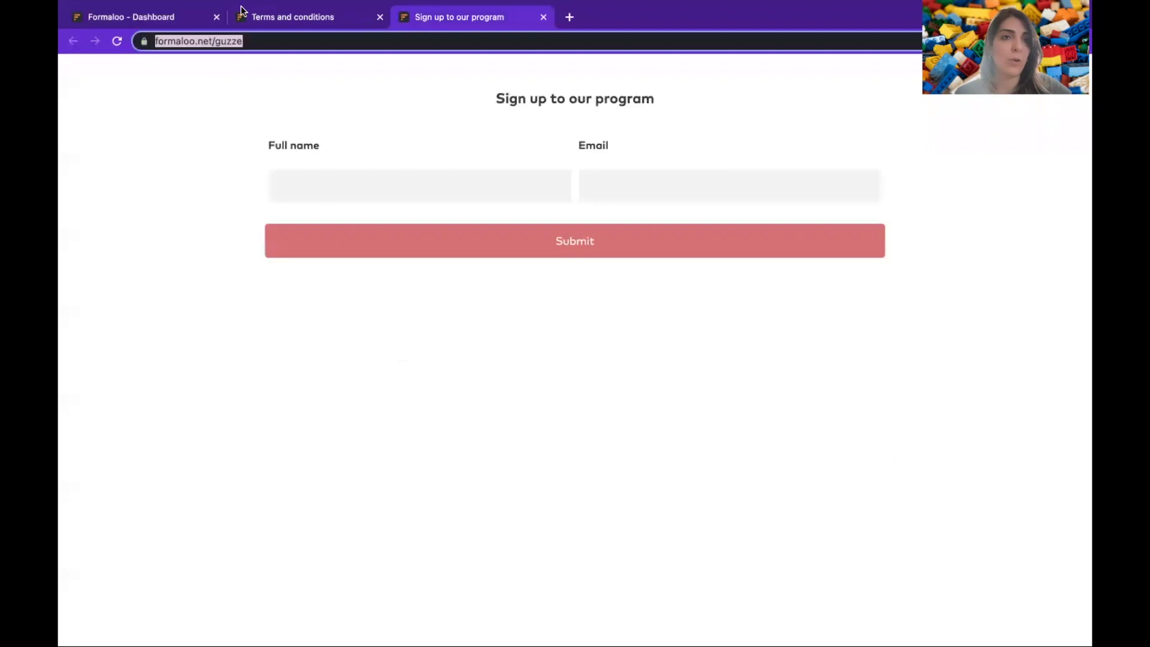
left_click(154, 20)
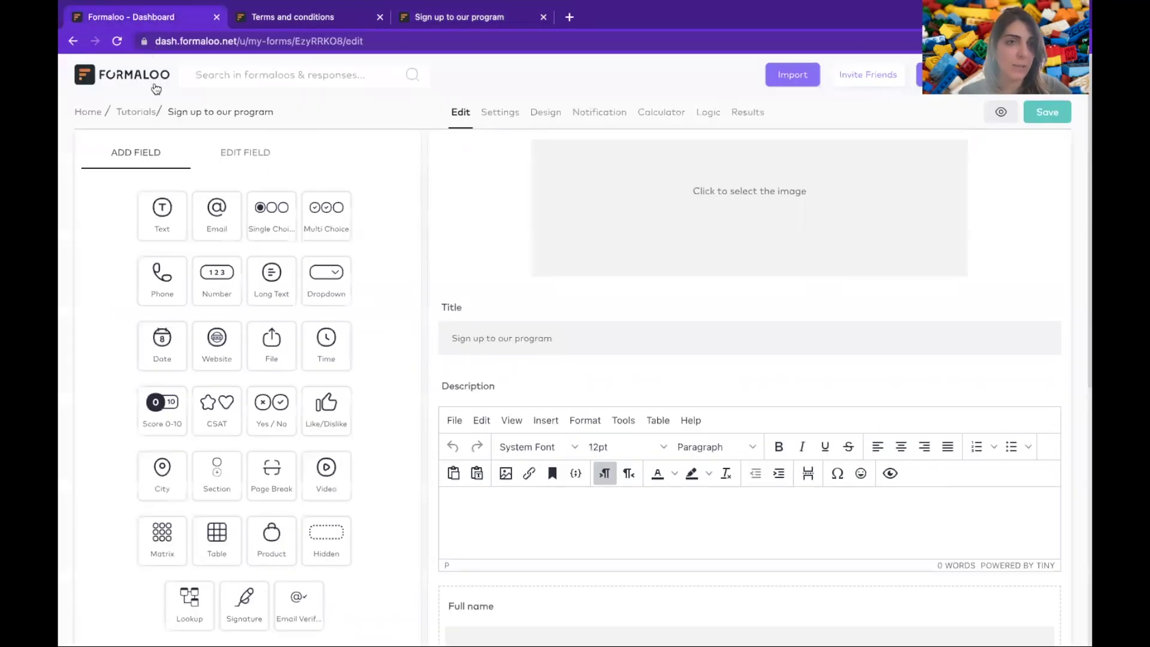
middle_click(136, 113)
left_click(264, 24)
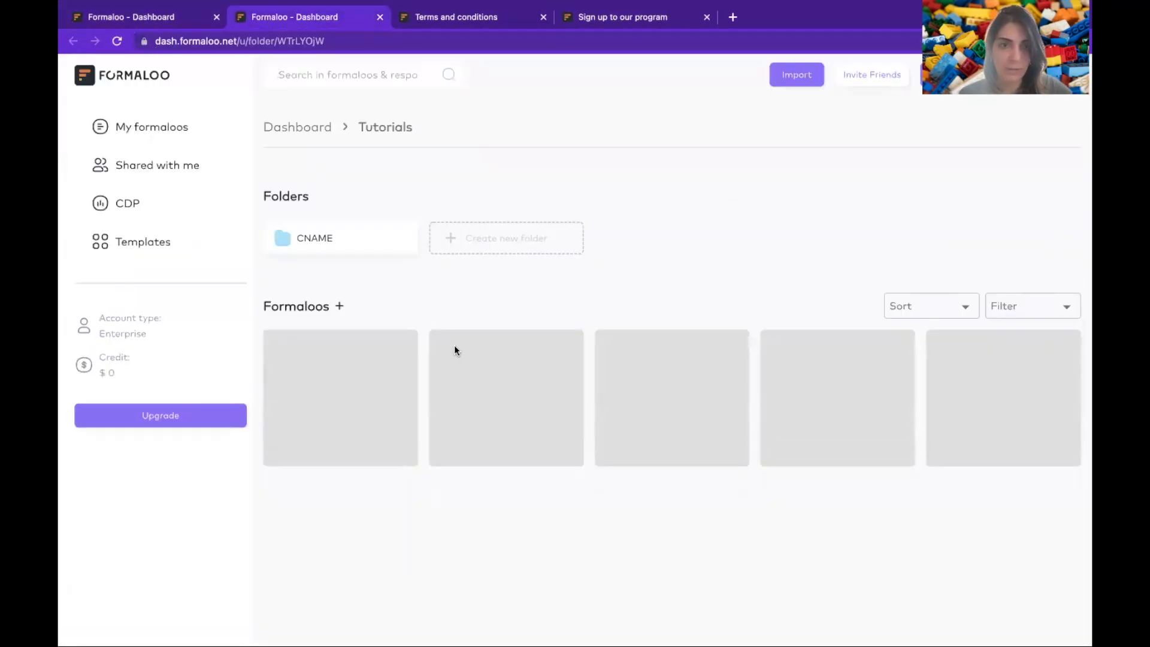
left_click(454, 351)
left_click(497, 110)
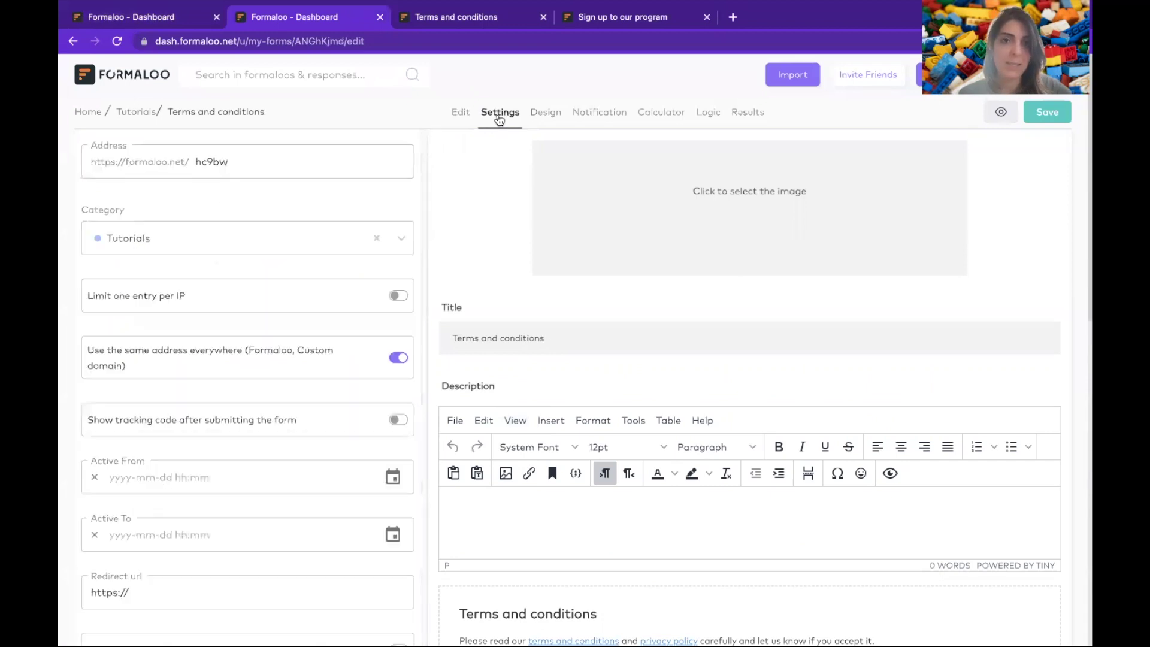
scroll(318, 361, "down", 3)
scroll(319, 360, "down", 2)
left_click(201, 352)
key("ctrl+a")
key("ctrl+v")
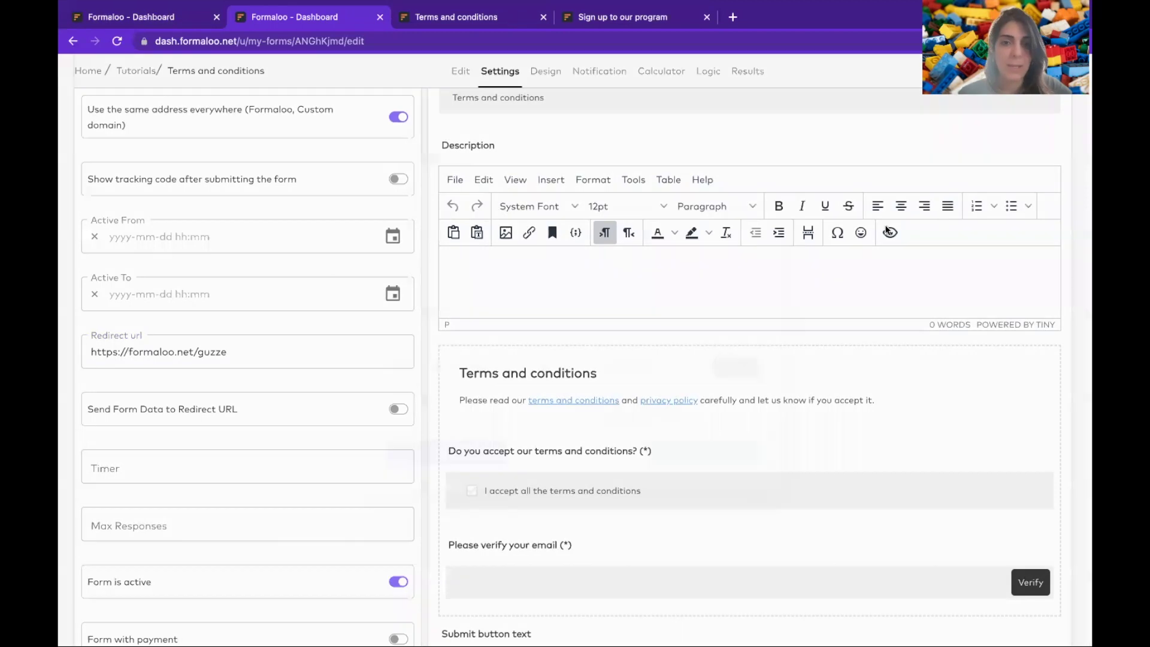
key("Return")
left_click(909, 261)
scroll(910, 264, "down", 2)
scroll(909, 263, "down", 1)
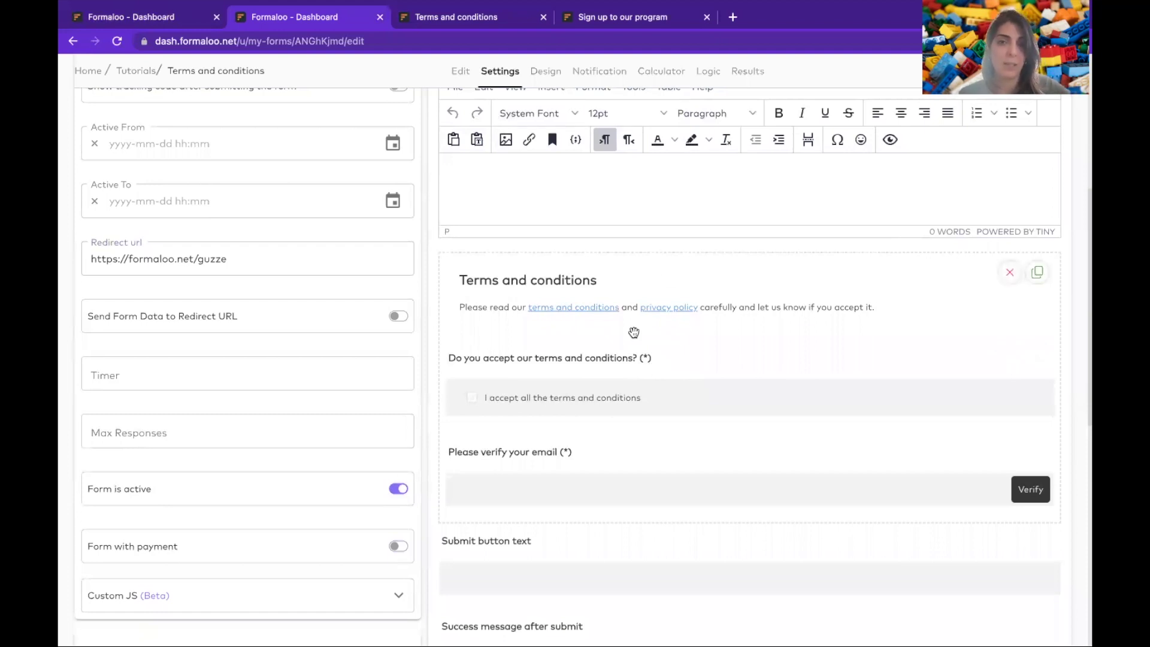
left_click(518, 357)
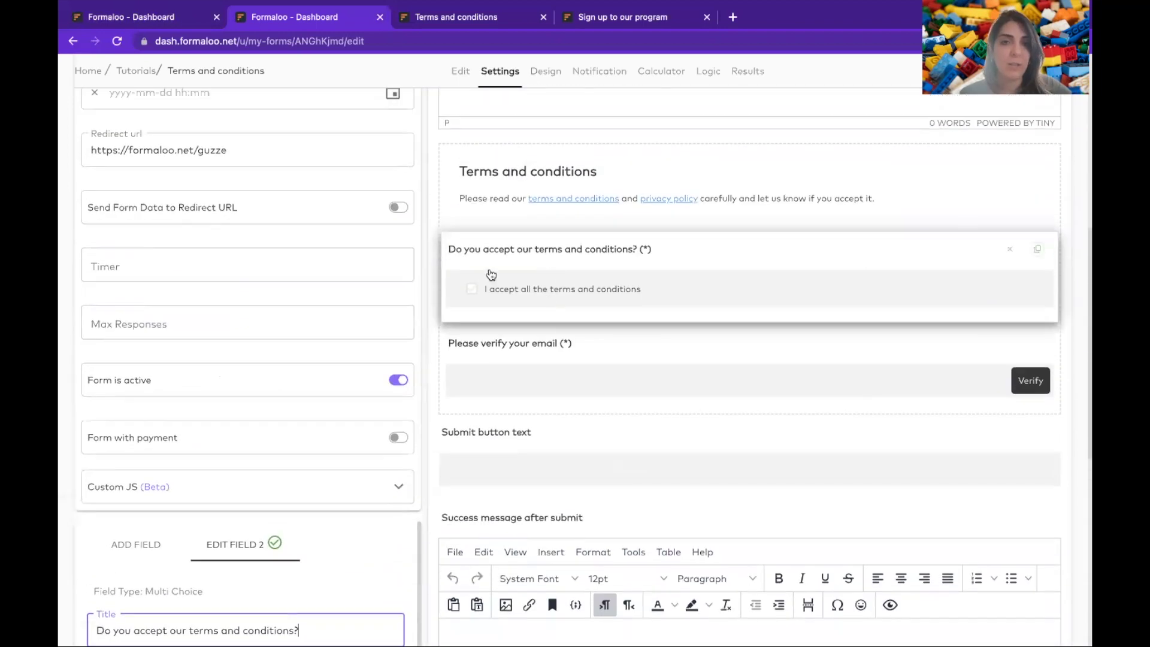
- Set field 2's ID to accepts_terms and field 3's email verification ID to verified_email
scroll(164, 586, "down", 3)
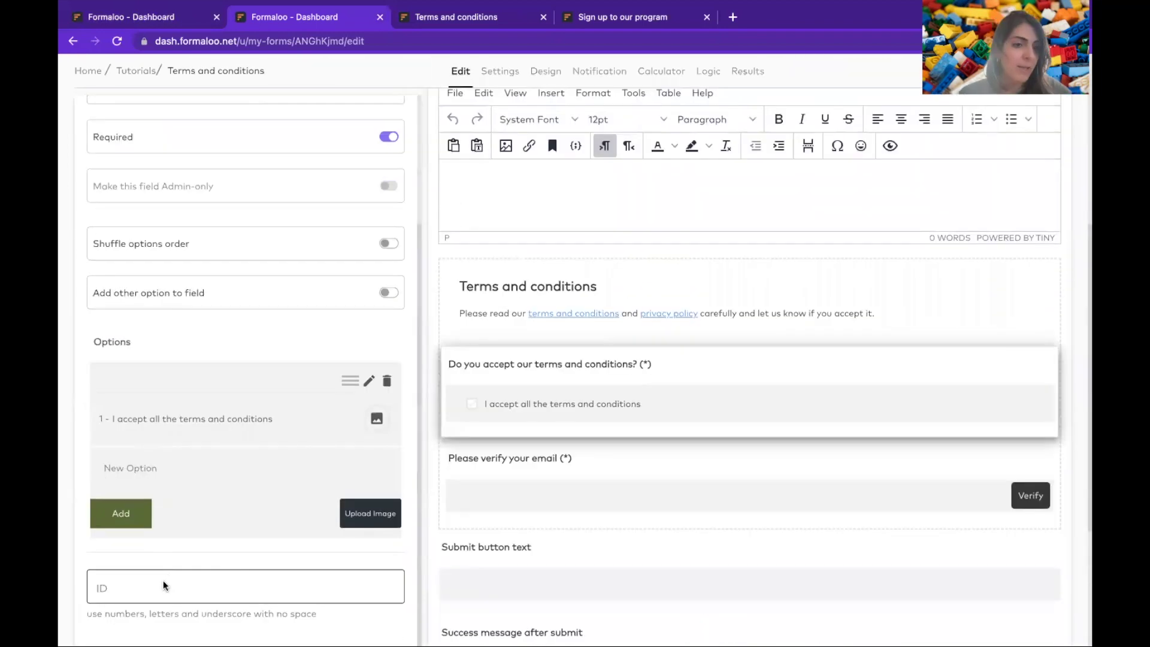
left_click(162, 582)
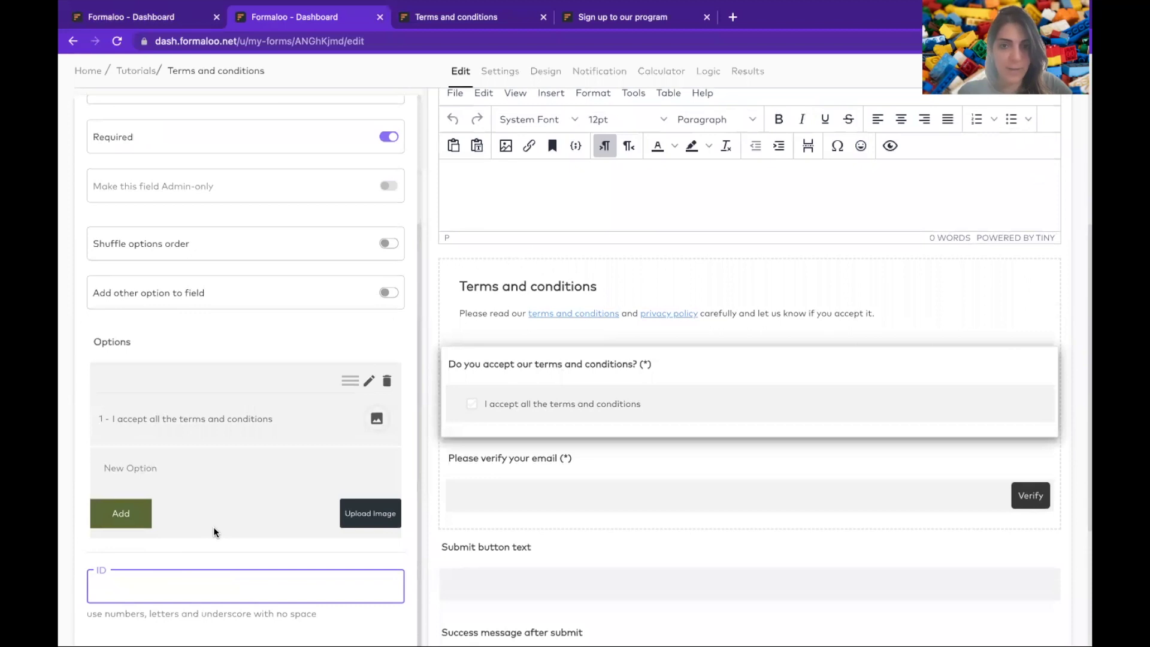
type("accepts_terms")
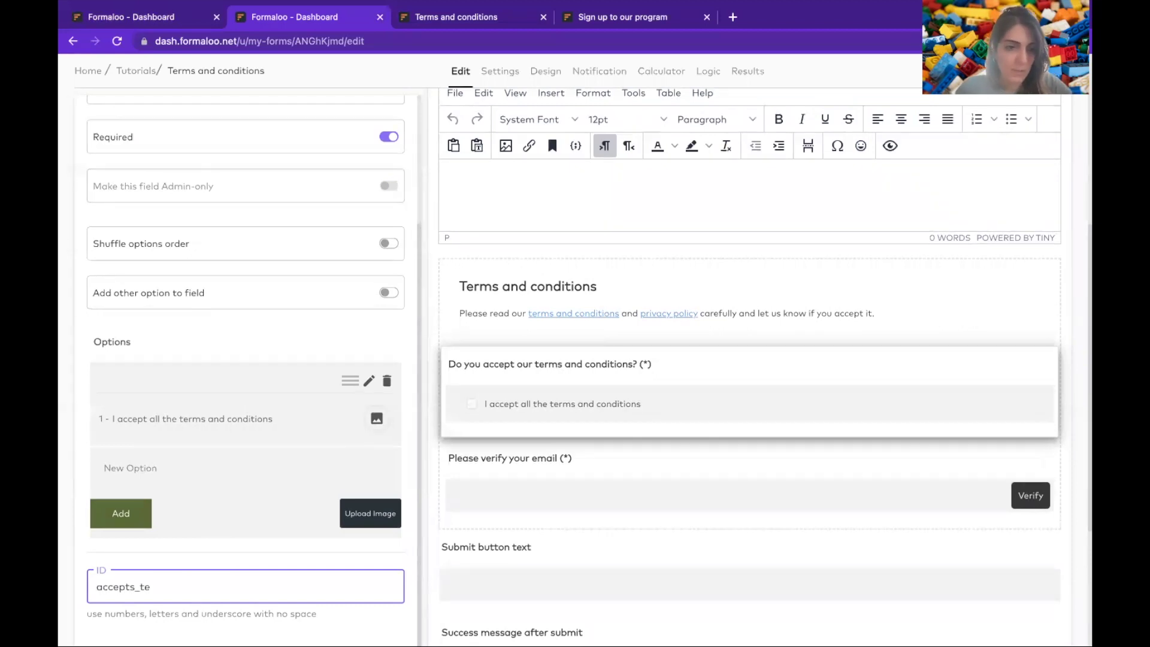
left_click(450, 459)
left_click(336, 474)
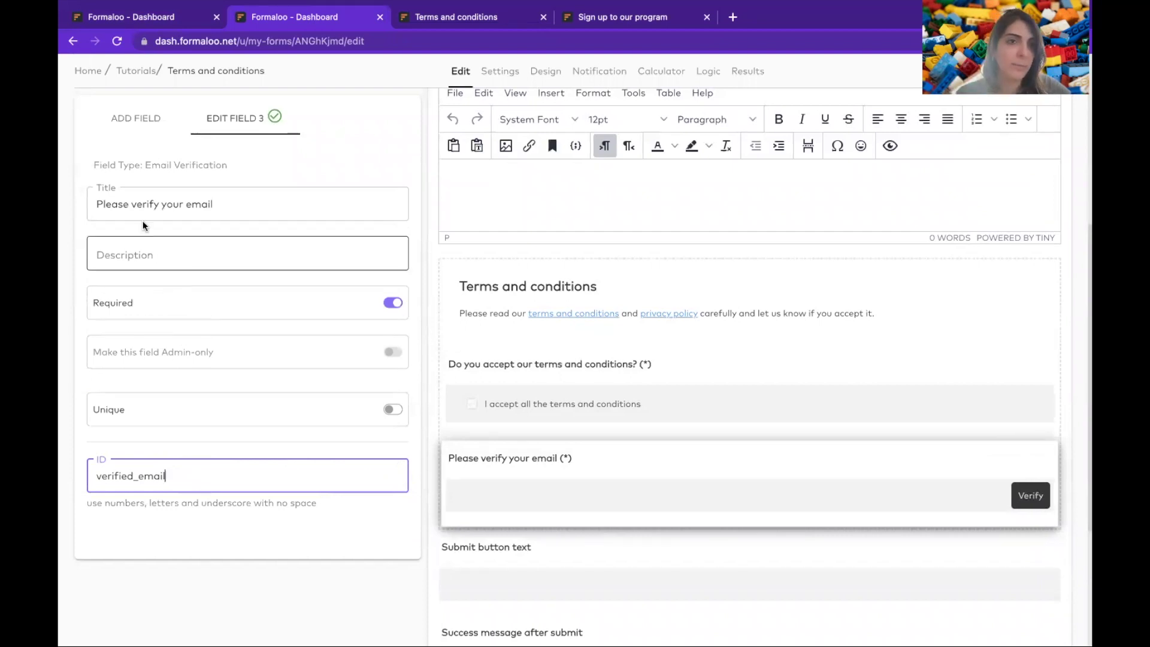
left_click(136, 130)
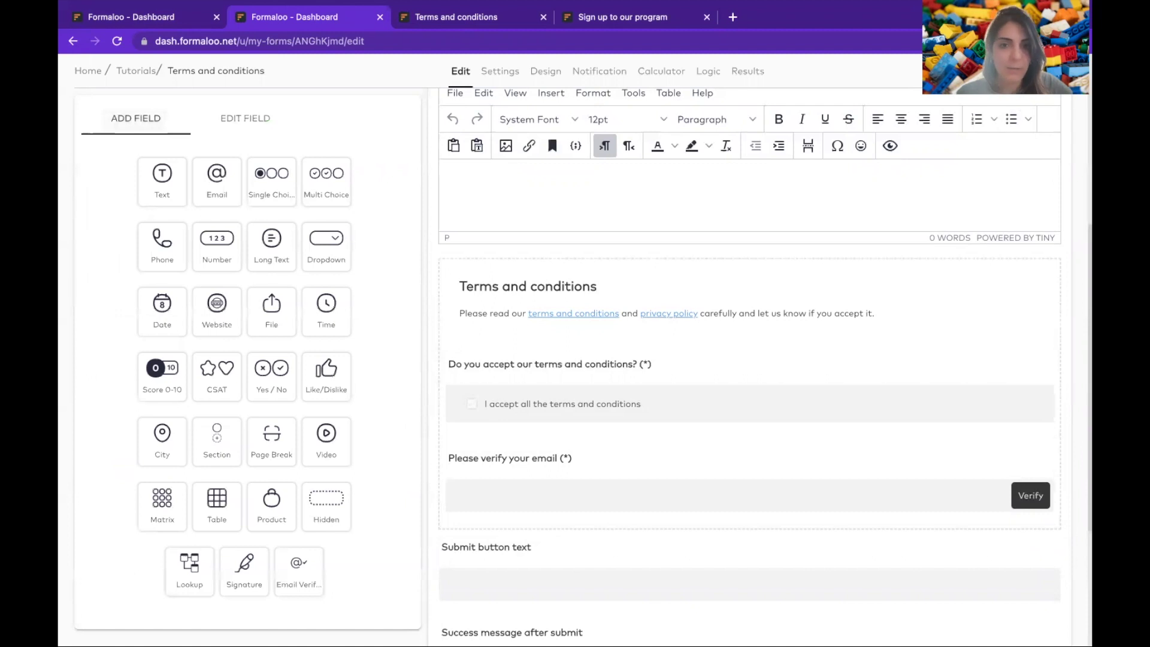
- Save the terms form, switch on Send Form Data to Redirect URL in Settings, and save again
left_click(1039, 71)
left_click(519, 143)
left_click(500, 71)
scroll(336, 430, "down", 3)
scroll(335, 430, "down", 1)
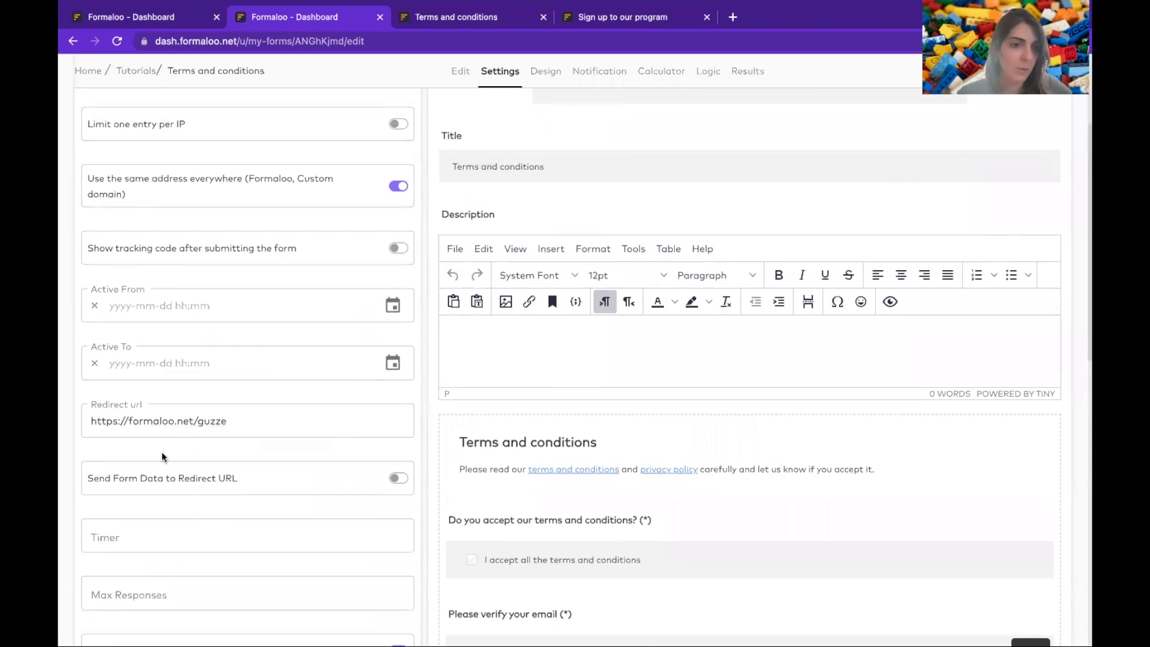
left_click(397, 480)
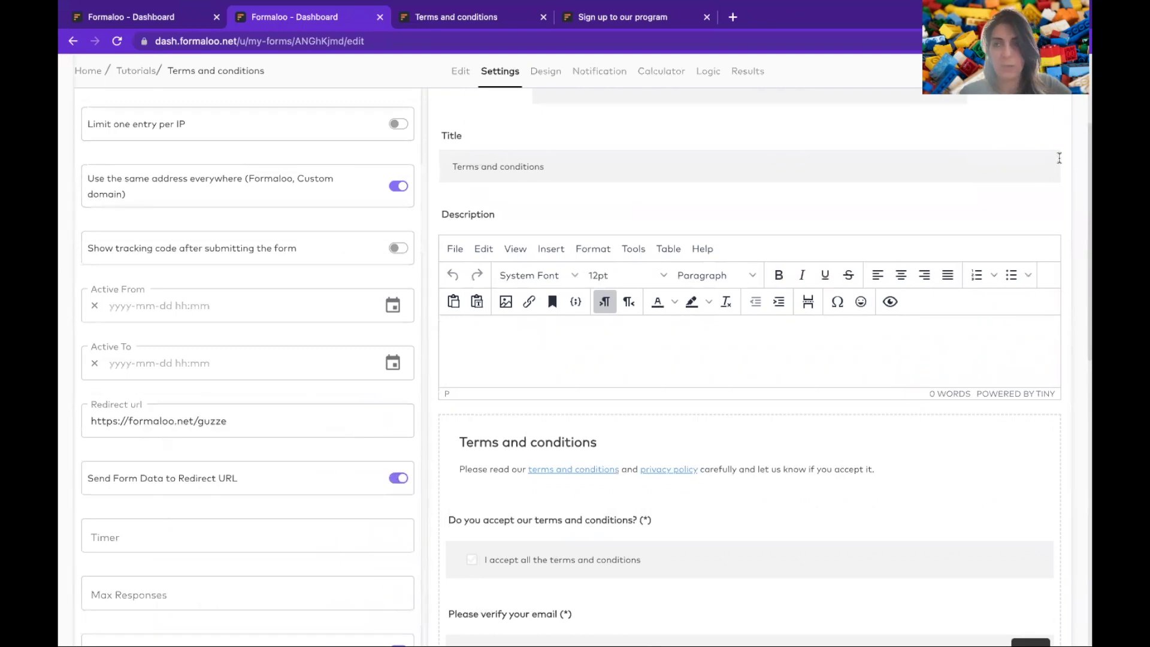
left_click(1030, 71)
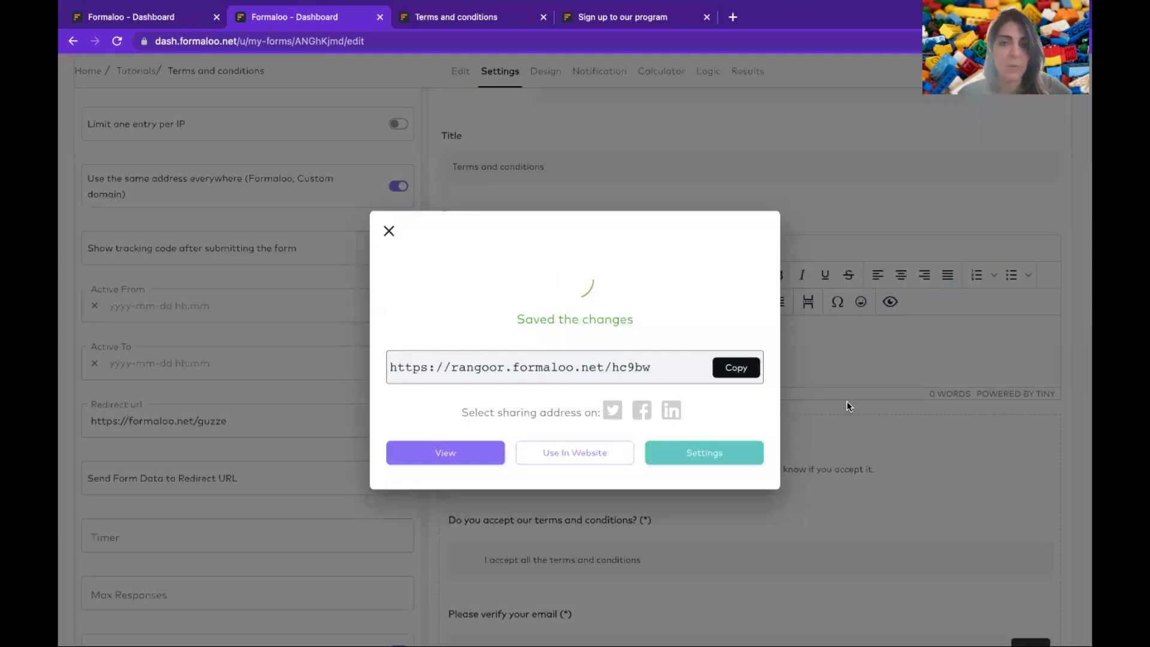
left_click(846, 400)
scroll(846, 401, "down", 4)
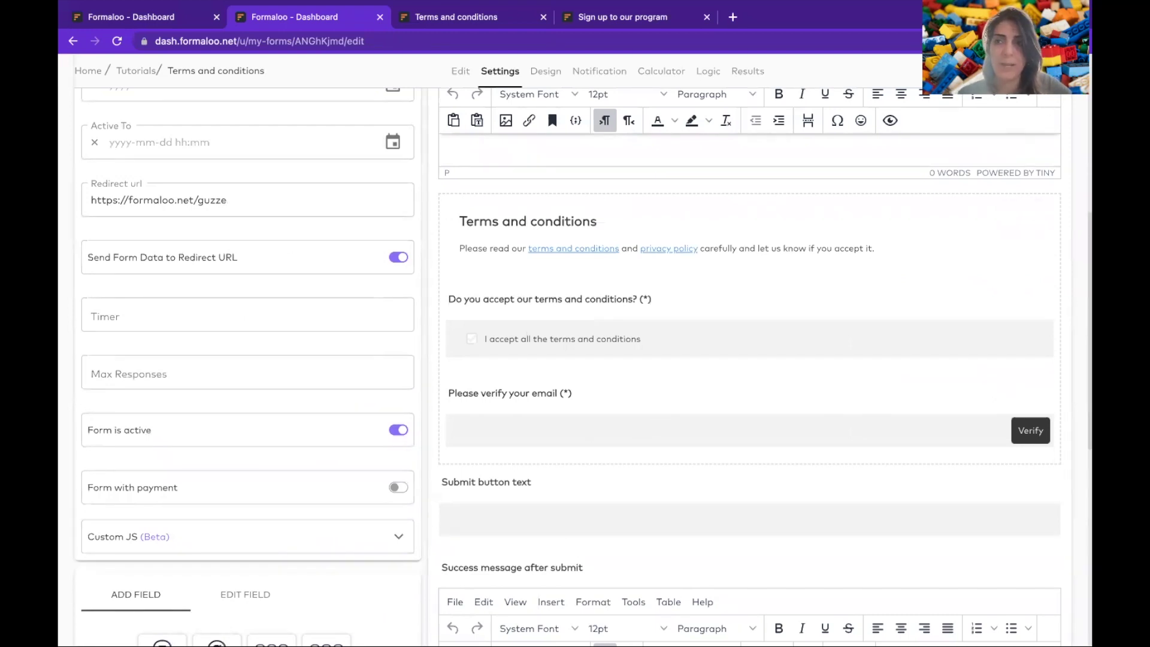
left_click(1042, 71)
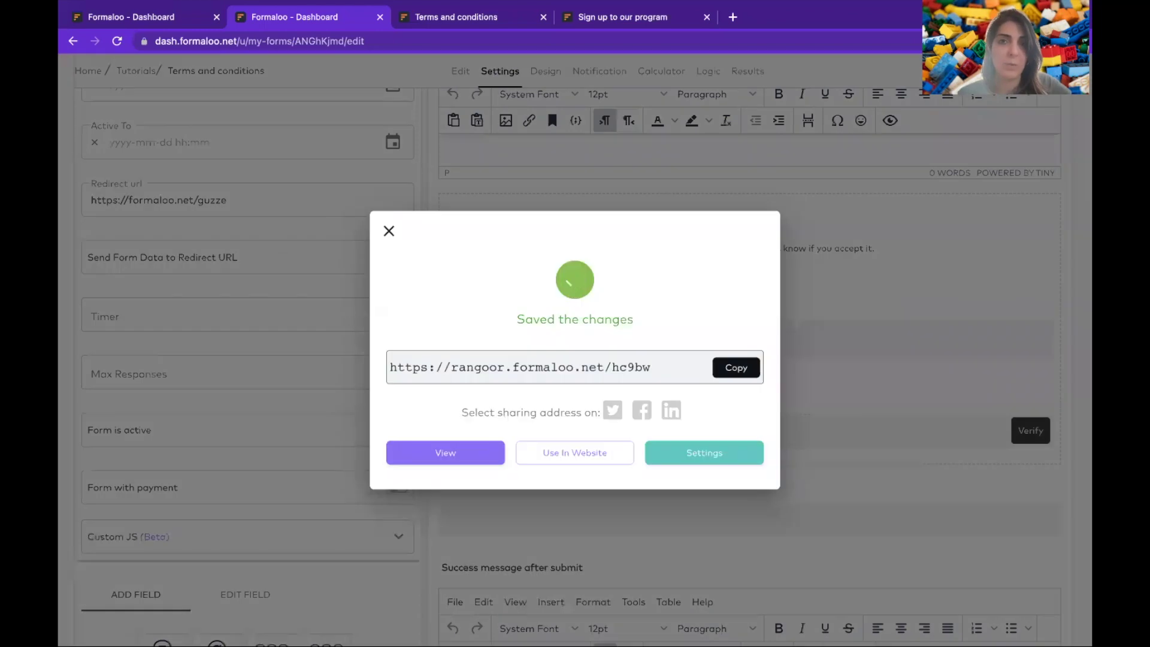
left_click(946, 192)
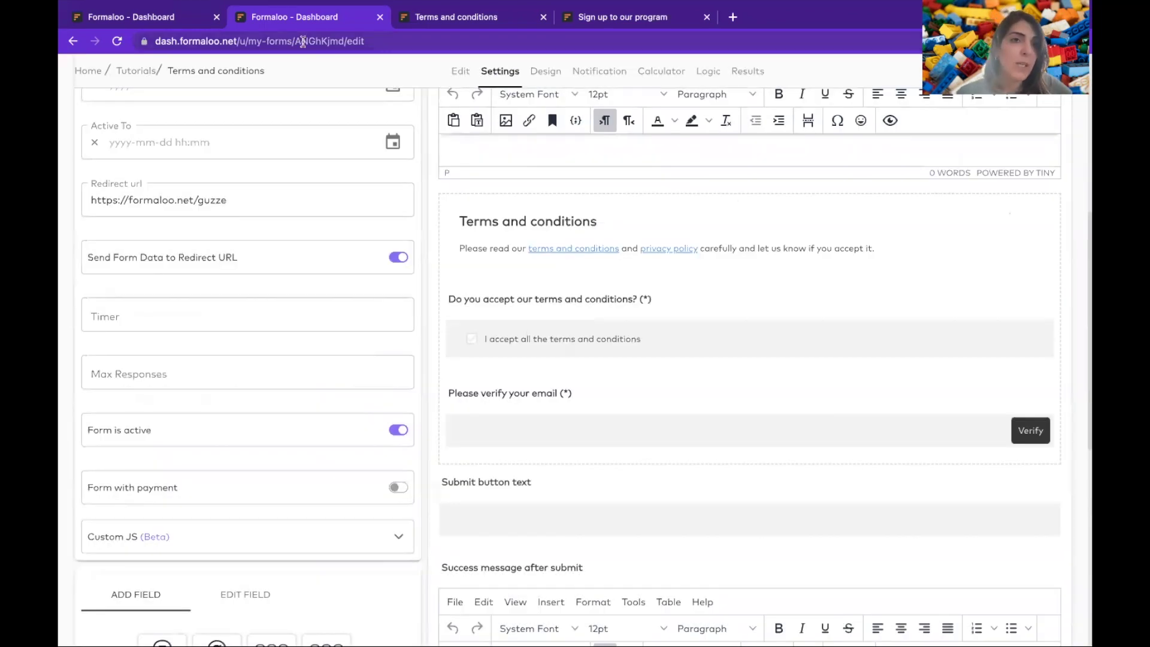
- Add a Hidden field to the Sign up to our program form
left_click(151, 18)
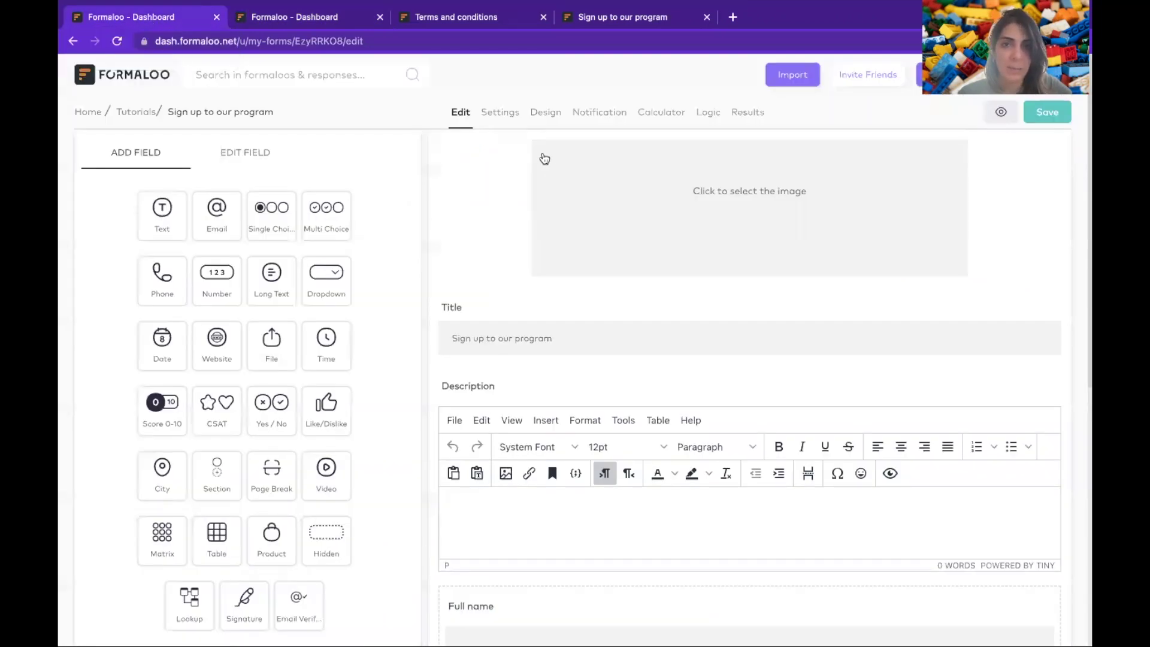
scroll(562, 399, "down", 3)
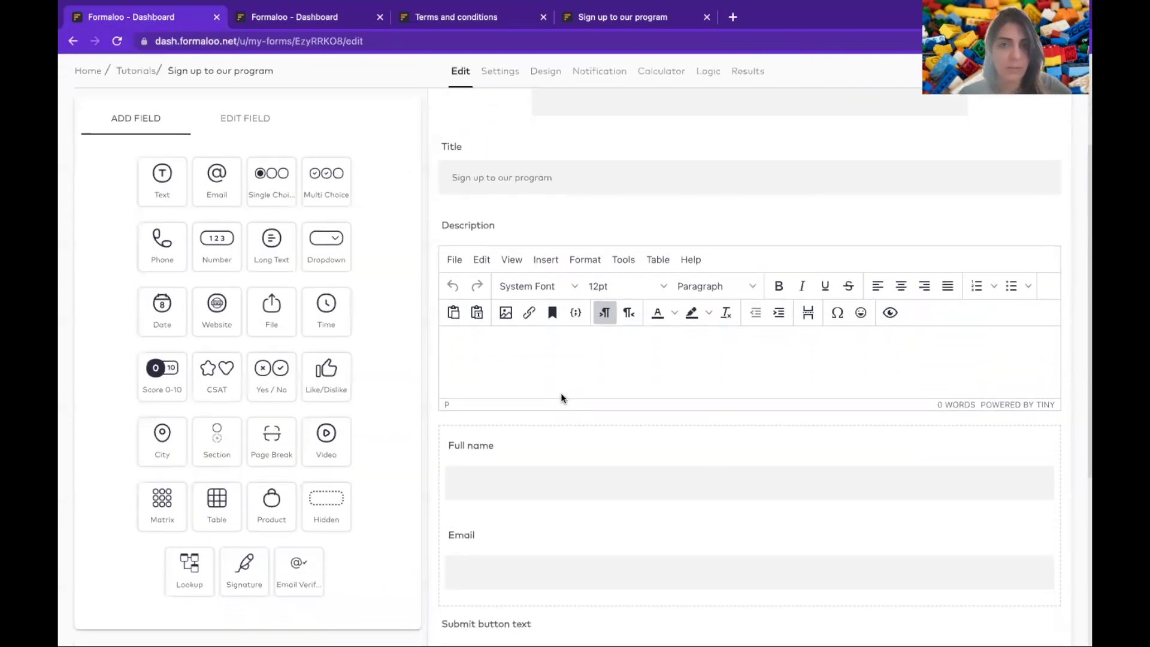
scroll(576, 411, "down", 2)
left_click(575, 412)
left_click(128, 123)
left_click(326, 500)
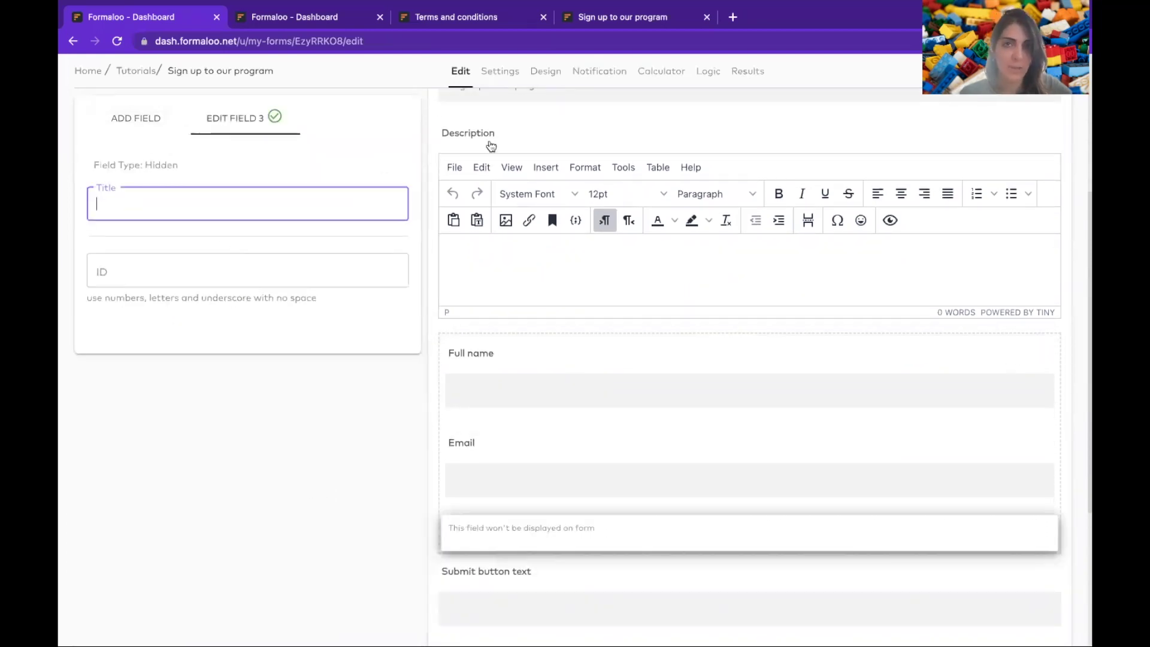
- Paste accepts_terms from the terms form as the hidden field's ID and title it 'The user accepted terms'
left_click(347, 17)
left_click(518, 315)
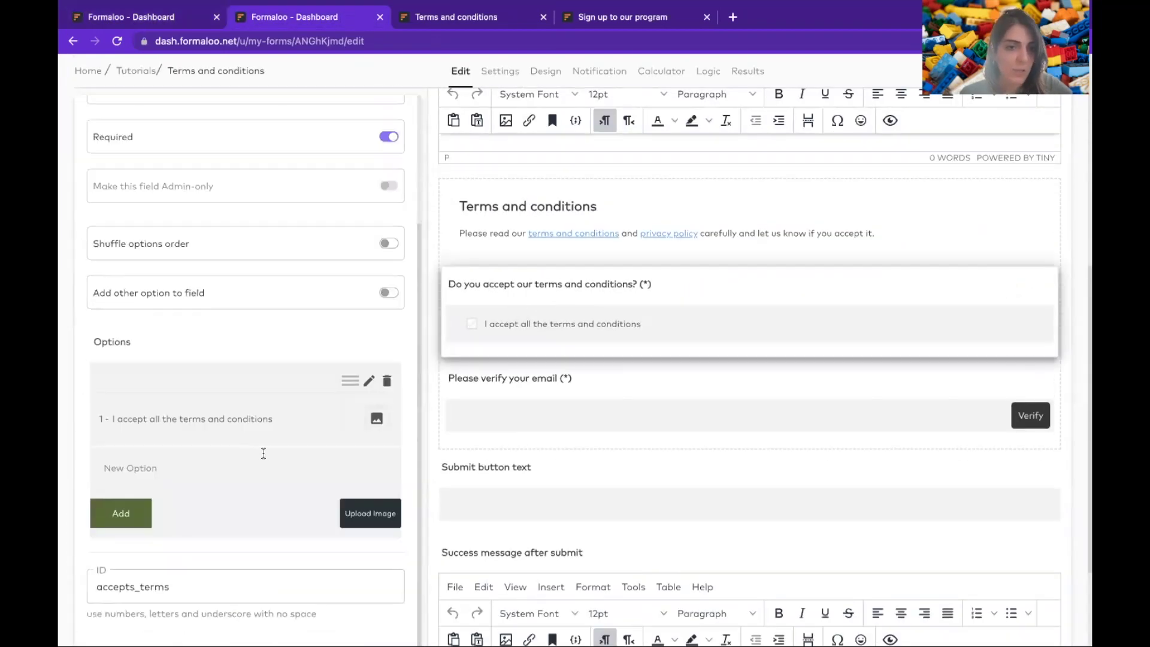
left_click(181, 590)
key("ctrl+a")
key("ctrl+c")
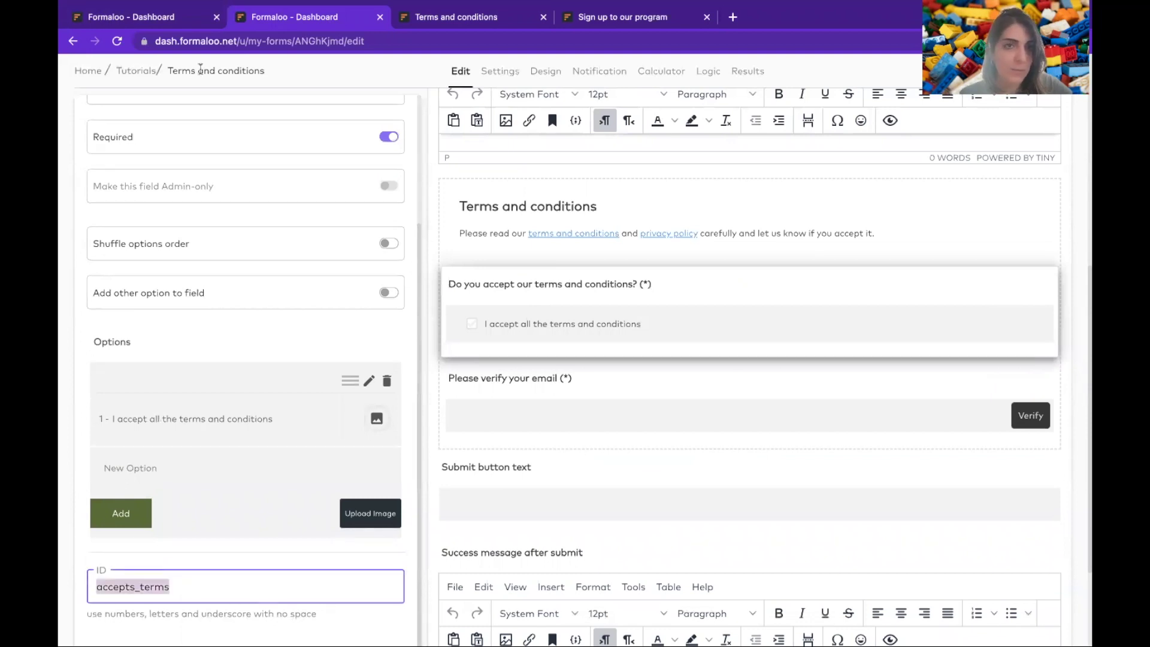
left_click(149, 19)
left_click(223, 282)
key("ctrl+v")
left_click(221, 202)
type("The ")
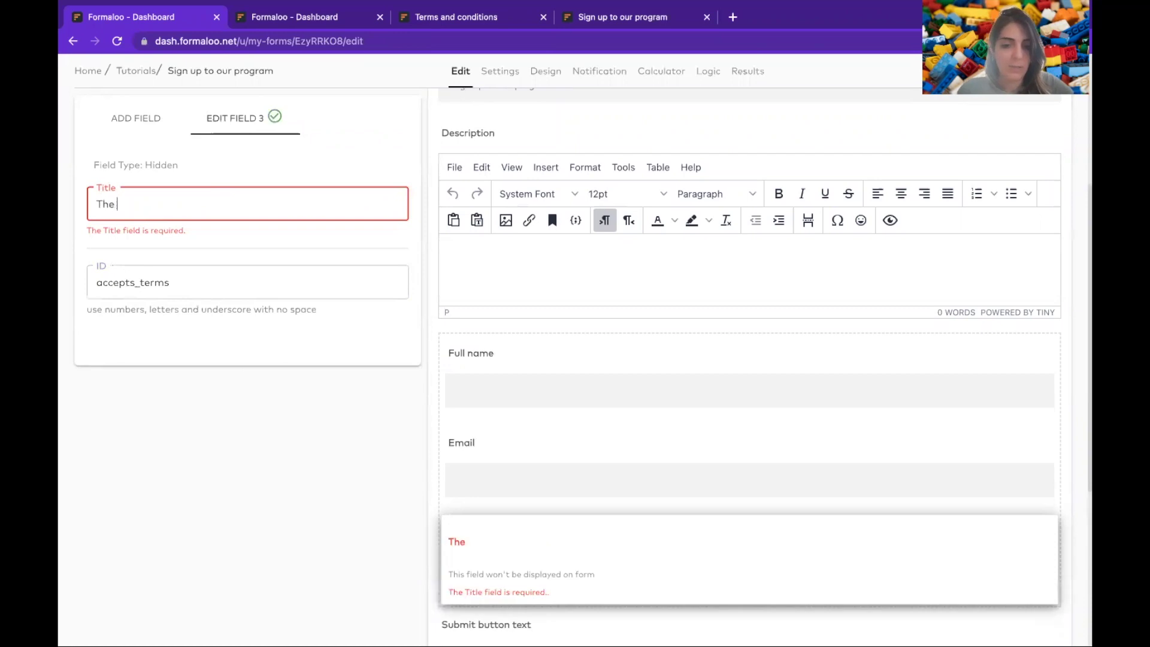
type("user acce")
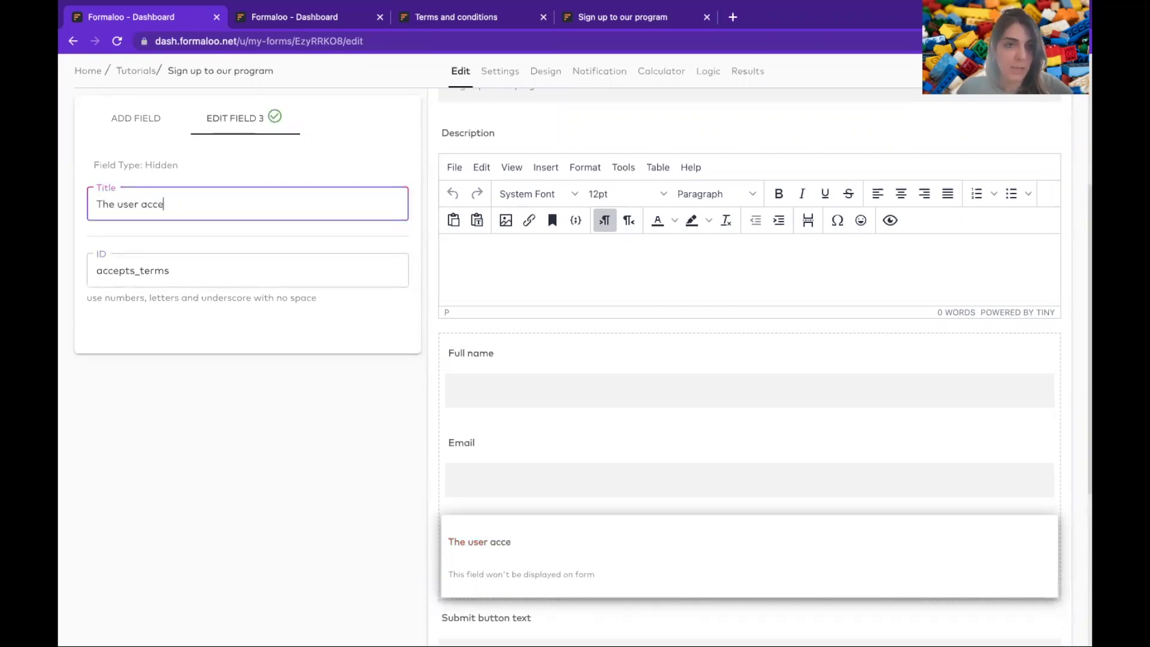
type("pted terms")
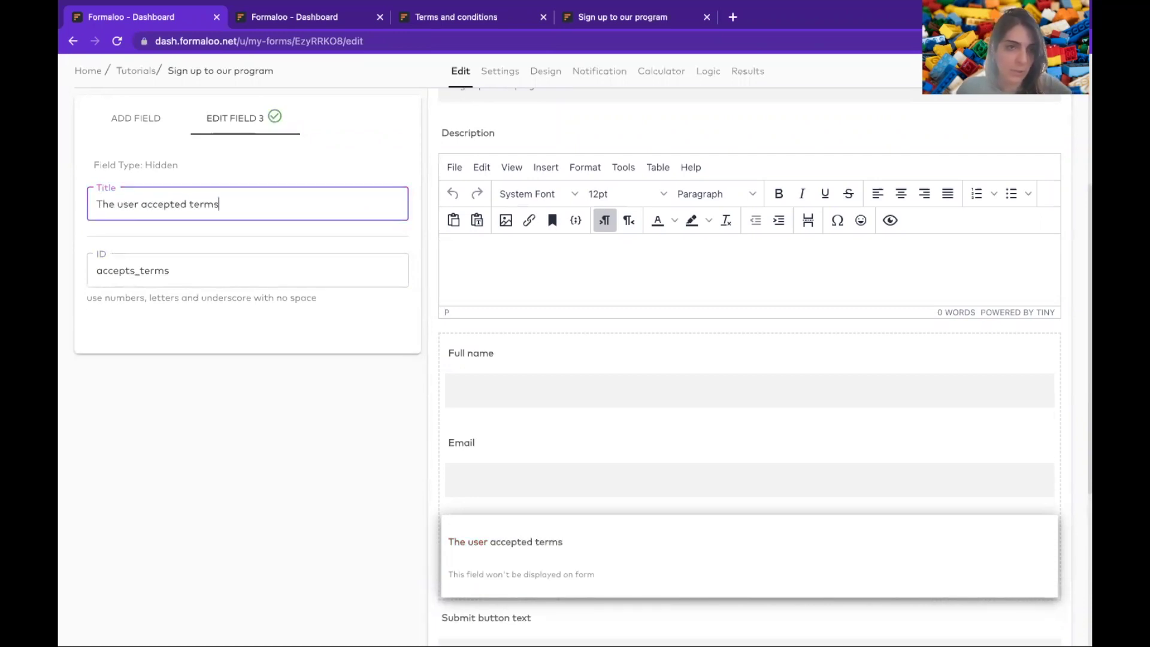
- Add a second hidden field with ID verified_email, titled 'The user verified their email', and save
left_click(123, 137)
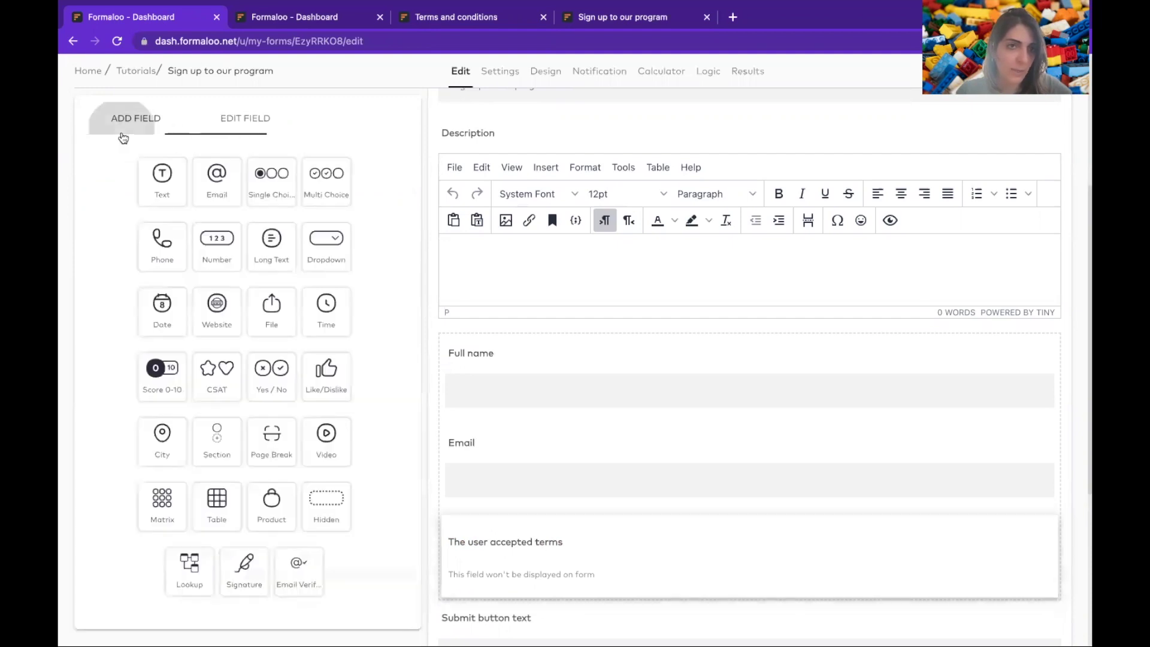
left_click(327, 520)
left_click(329, 16)
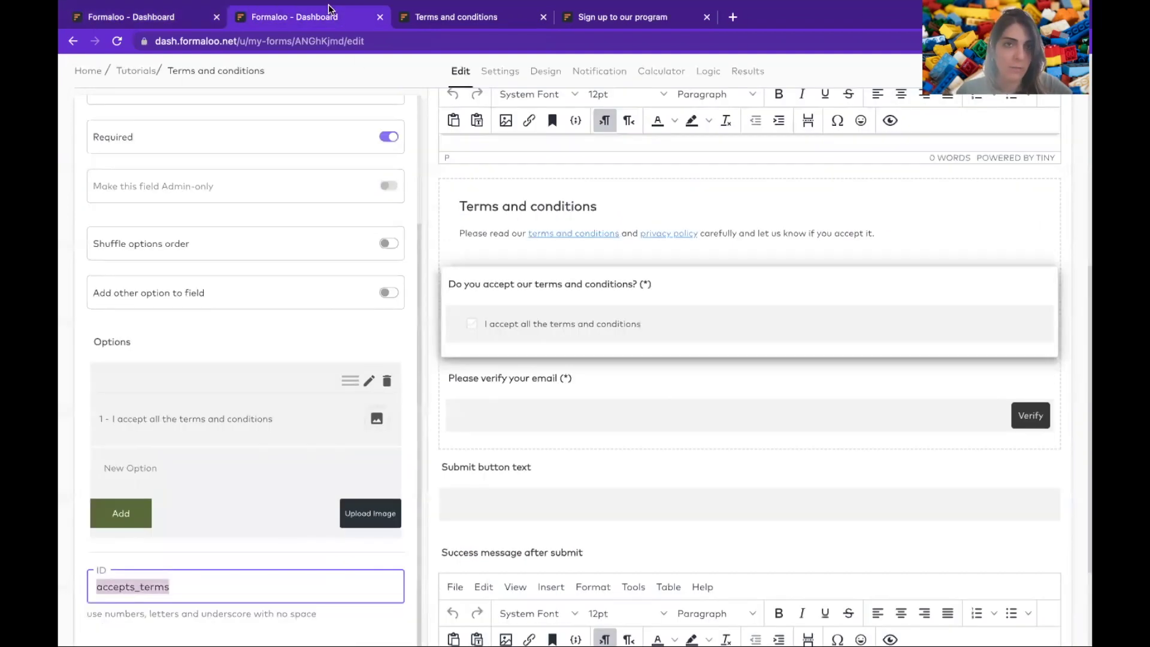
left_click(558, 382)
double_click(257, 475)
key("ctrl+c")
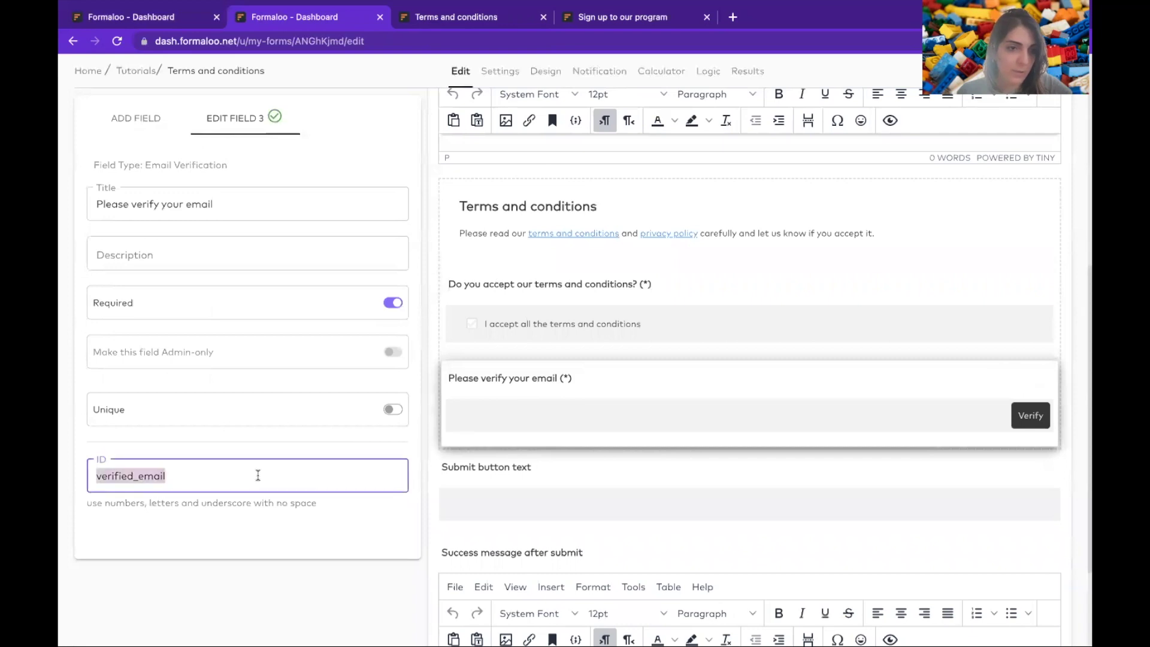
left_click(188, 16)
left_click(216, 287)
key("ctrl+v")
left_click(207, 204)
type("The user verified their email")
left_click(136, 120)
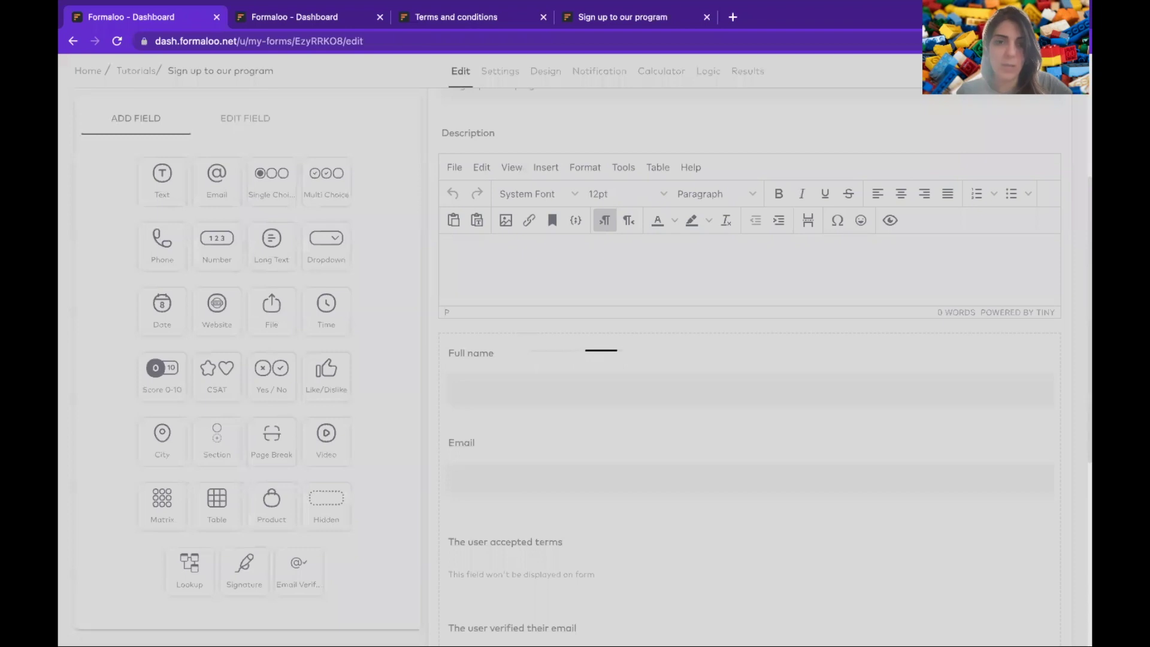
left_click(388, 231)
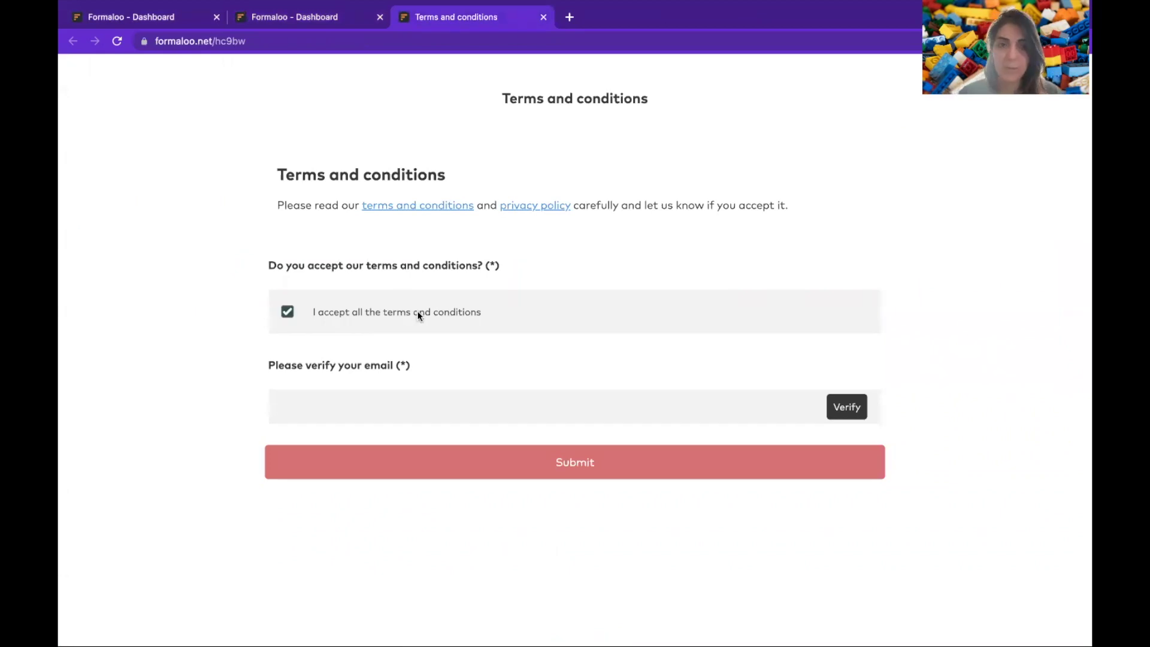
- Check where the intro's terms and conditions link leads, then return to the terms form editor
left_click(426, 210)
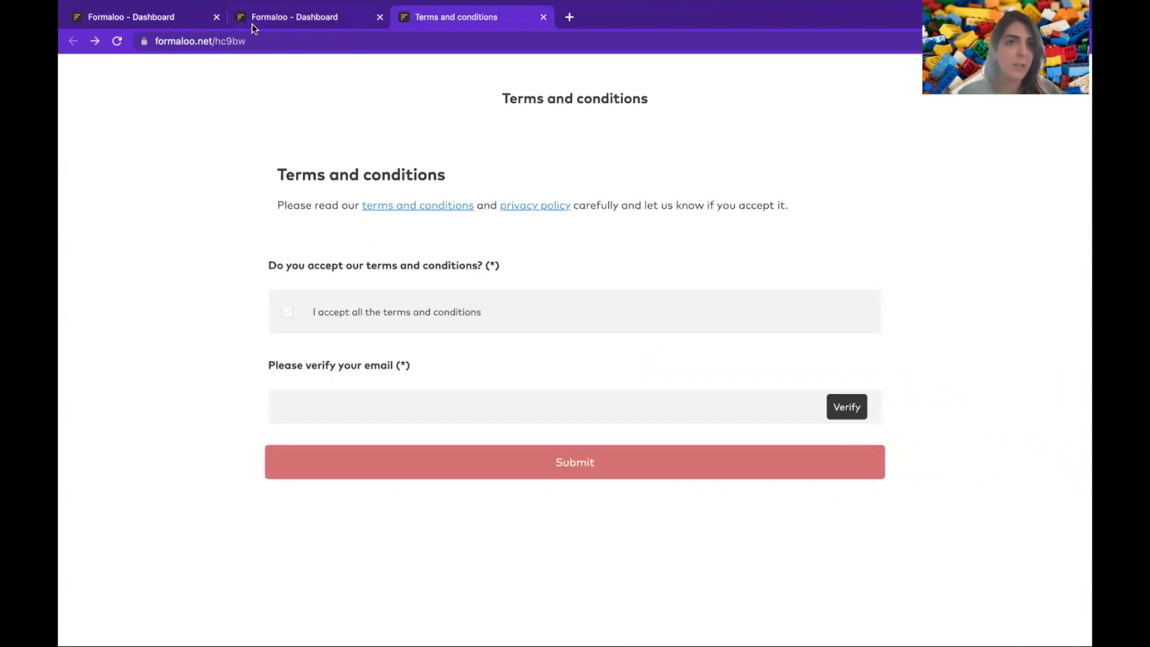
left_click(144, 24)
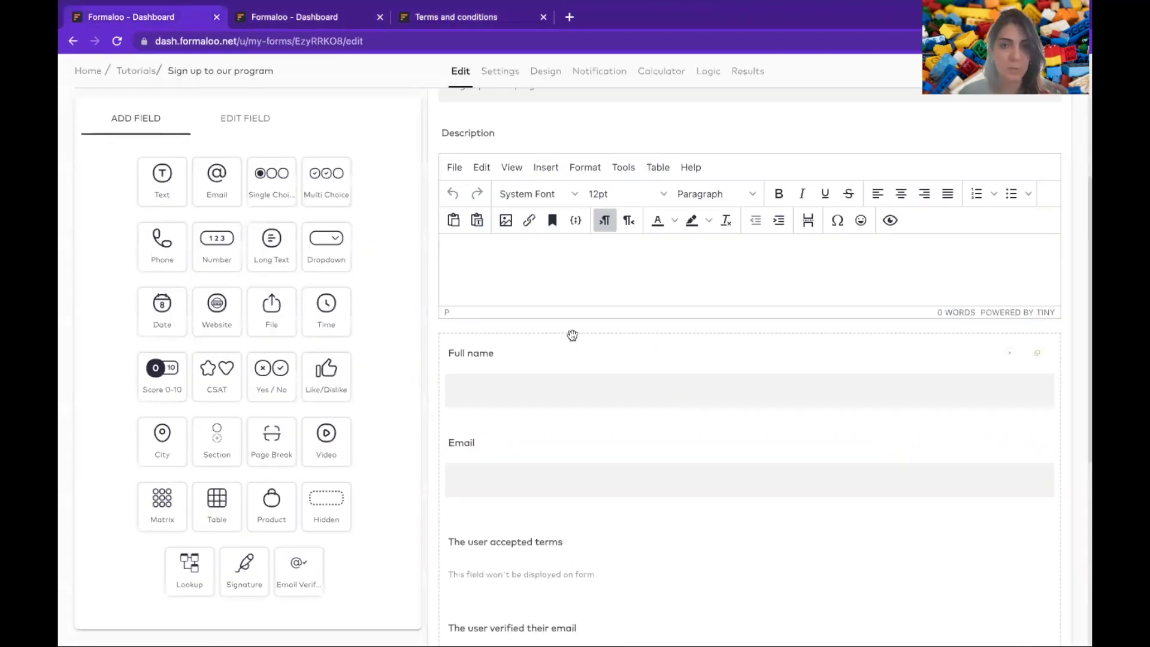
scroll(573, 337, "down", 2)
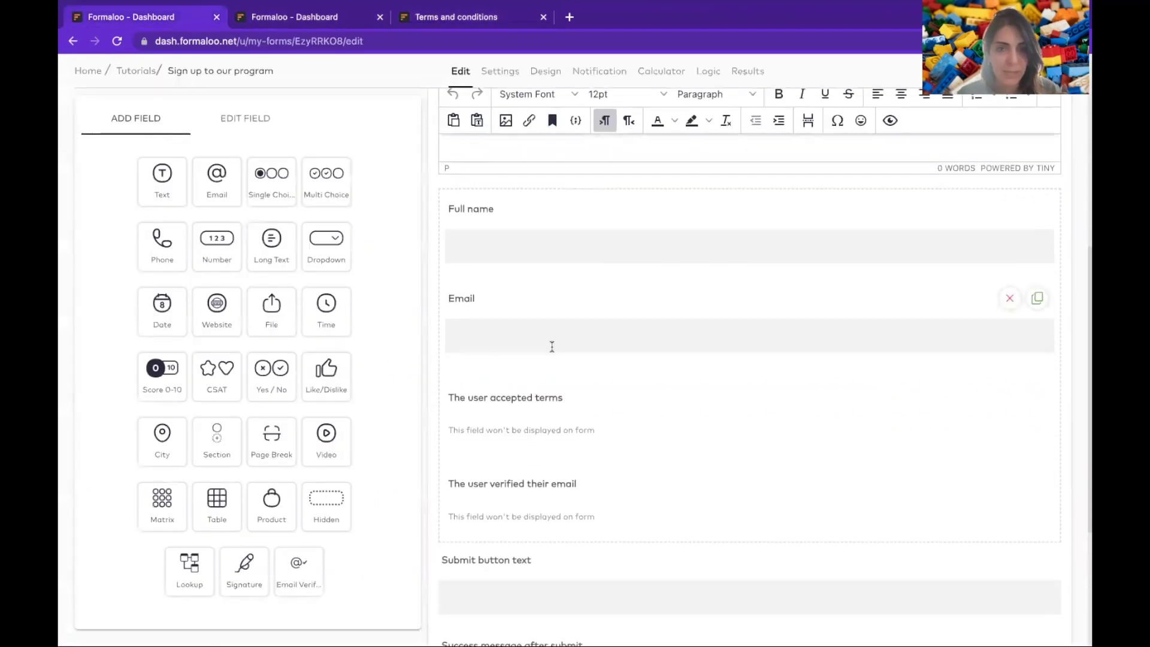
key("ctrl+Tab")
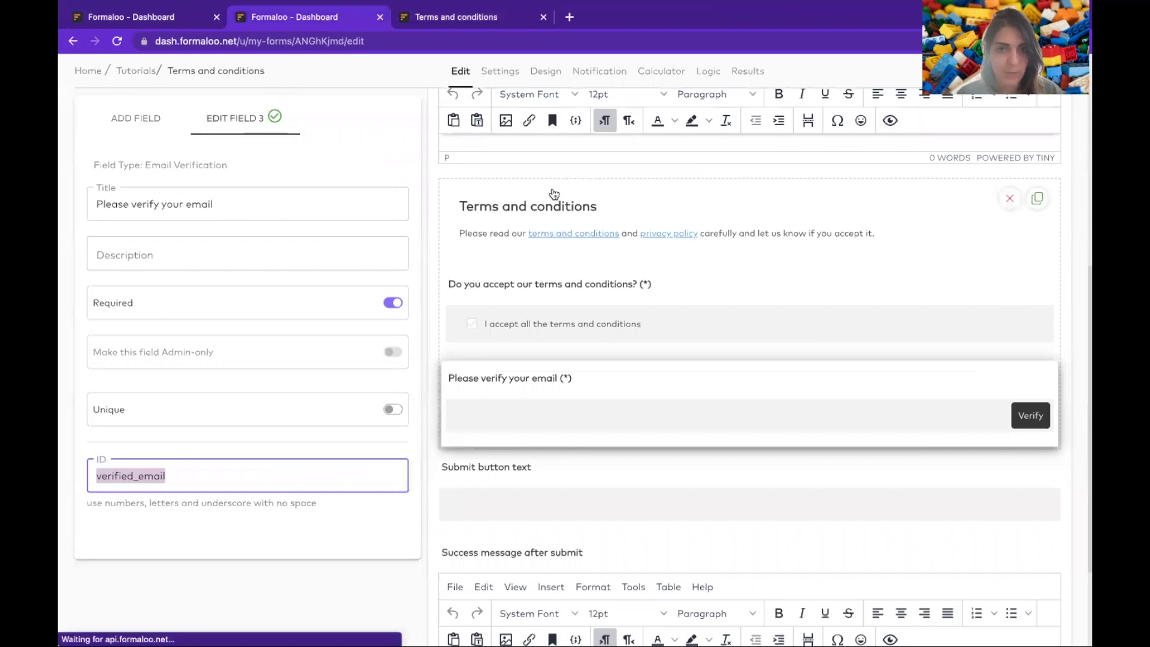
- Set the intro's terms and conditions link to open in a New window, then save and view live
left_click(554, 193)
left_click_drag(285, 501, 182, 501)
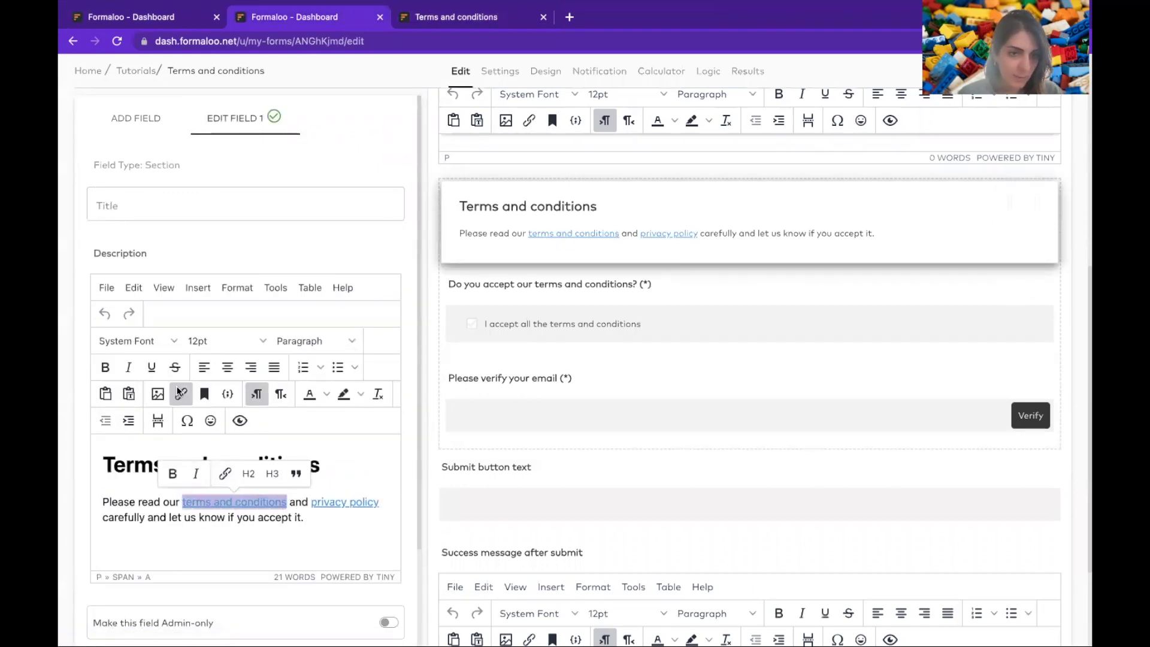
left_click(180, 394)
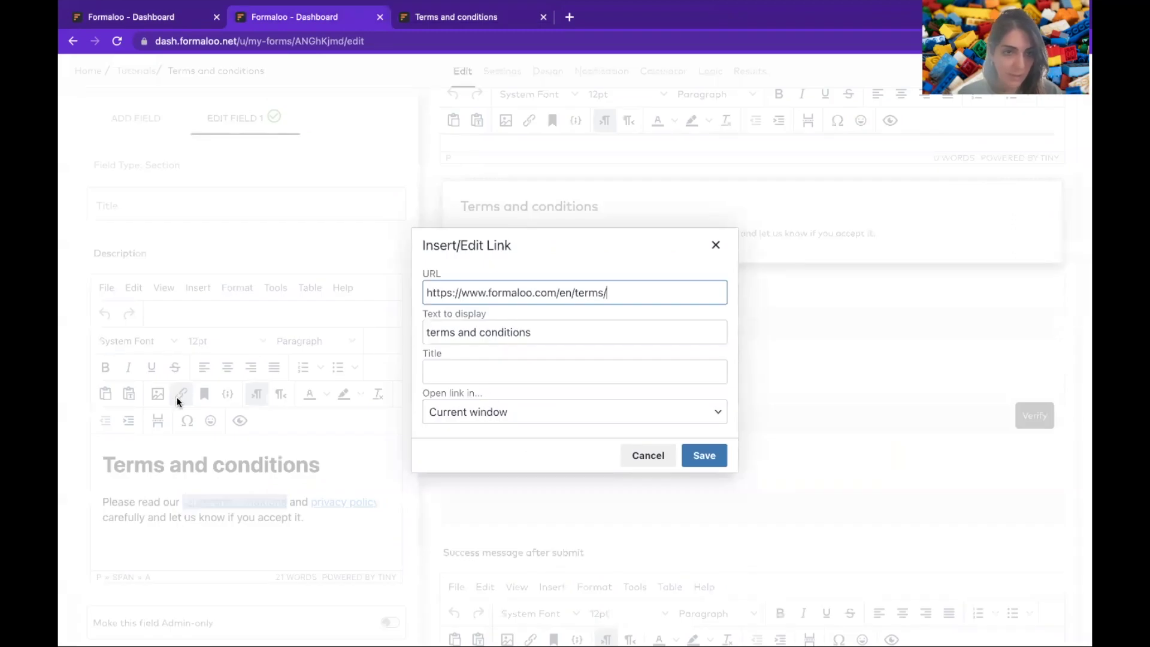
left_click(468, 412)
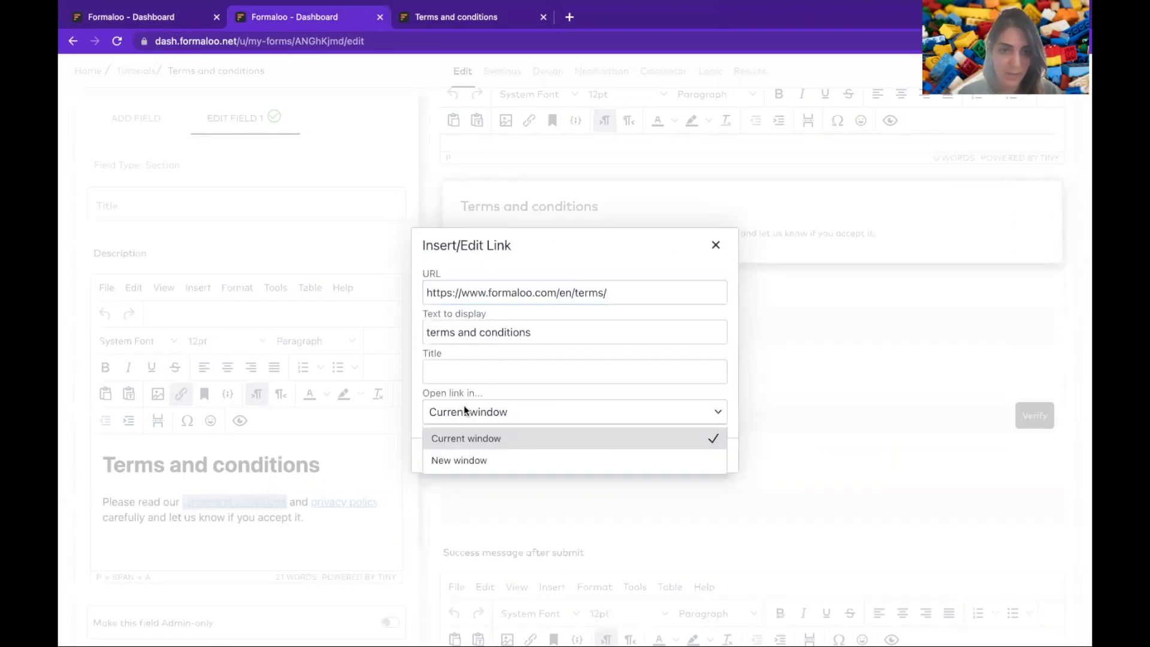
left_click(453, 464)
left_click(725, 456)
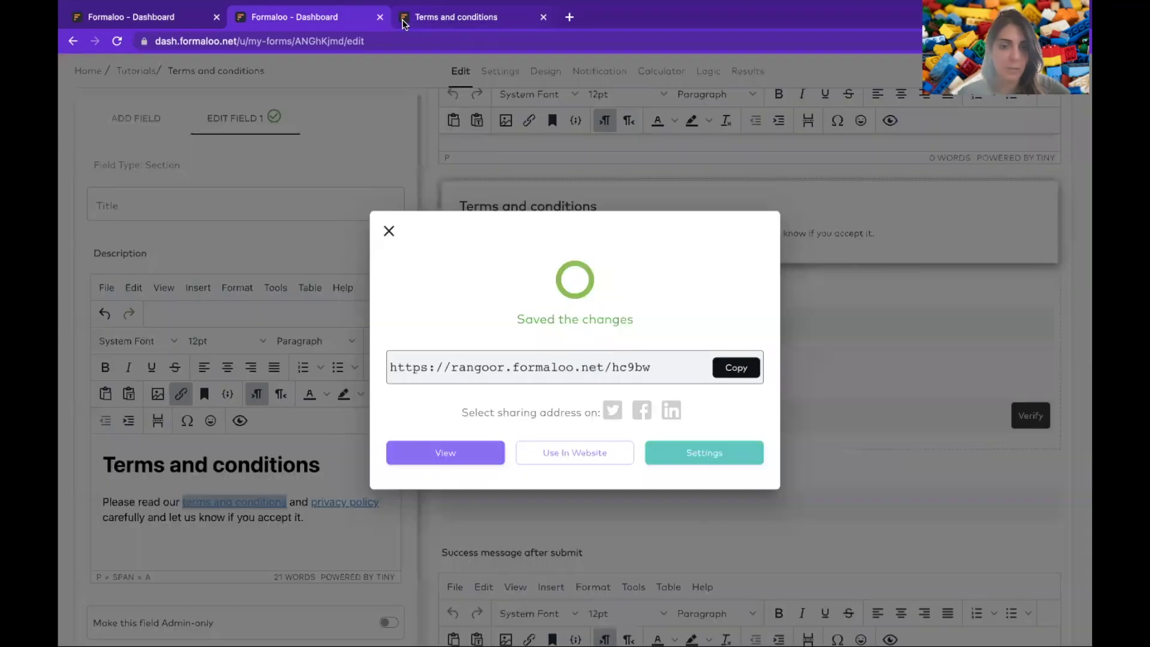
left_click(443, 452)
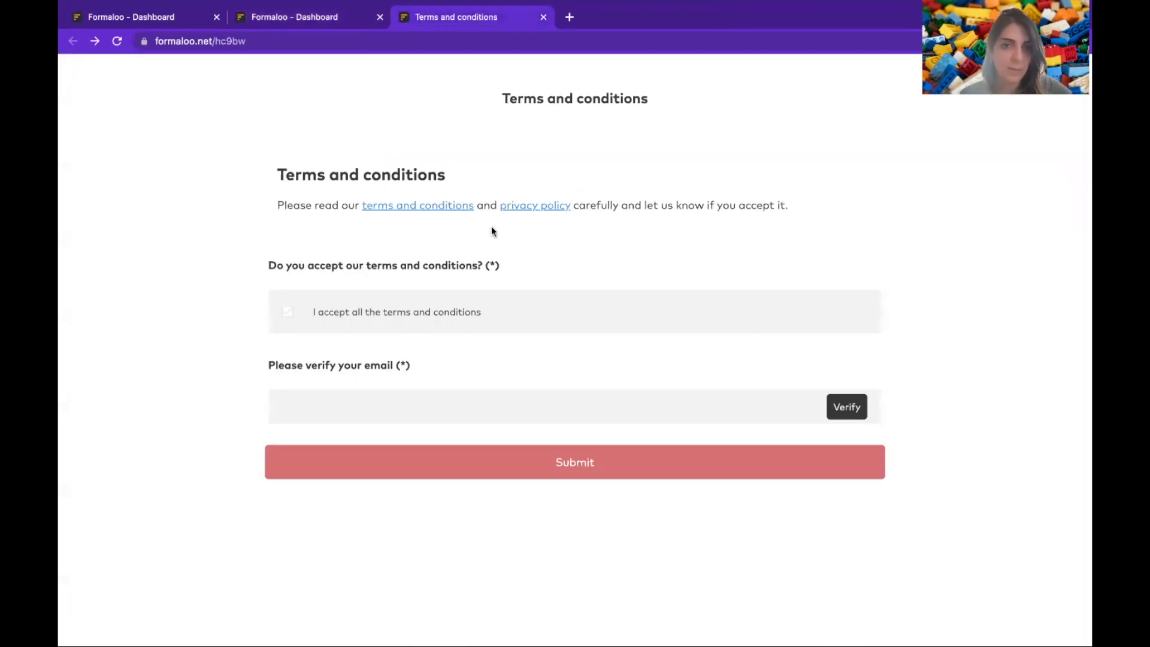
- Test the terms and conditions link on the live form, then close its page
left_click(452, 205)
key("ctrl+w")
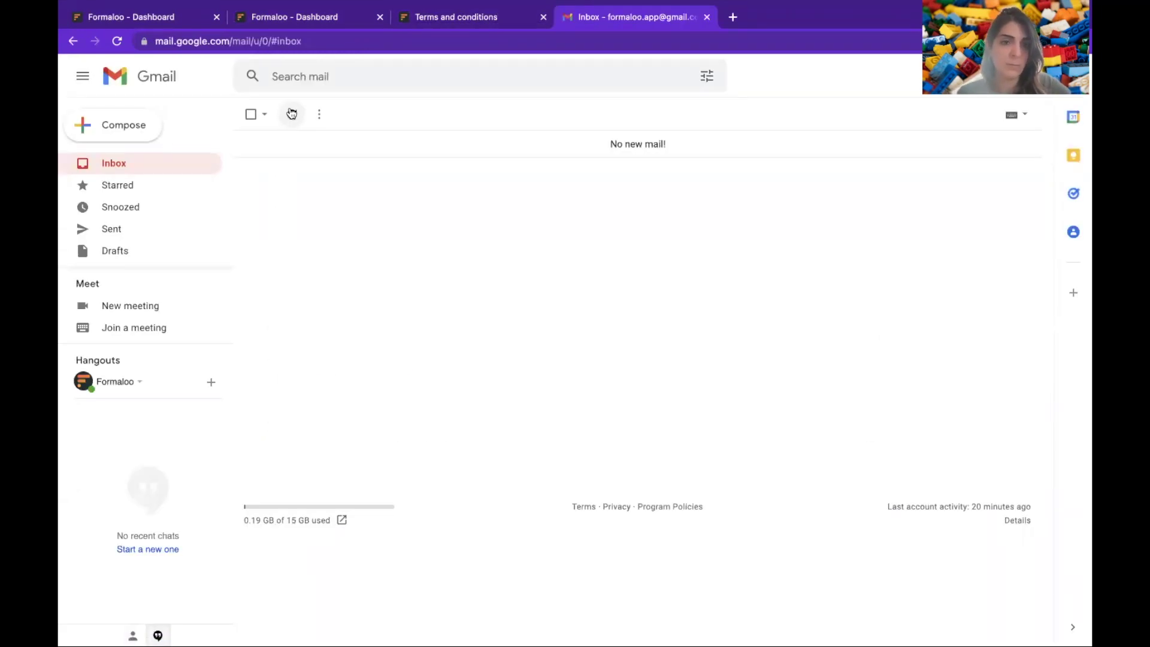
- Copy the code from Gmail's Verify your email message and go back to the live form
left_click(292, 113)
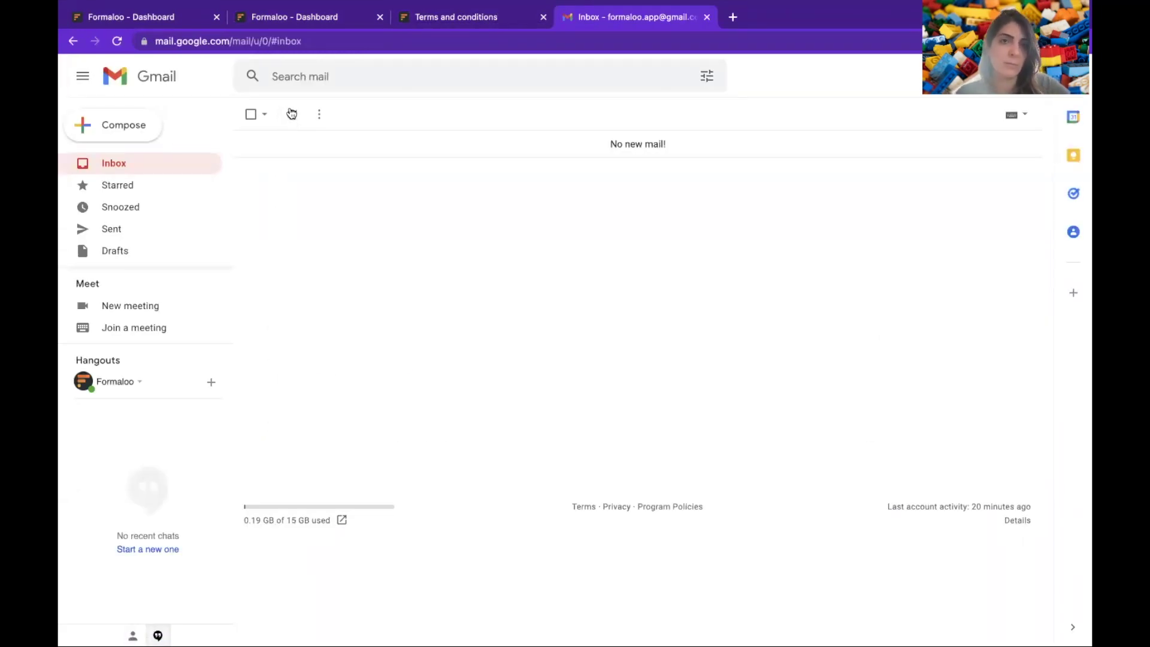
left_click(406, 145)
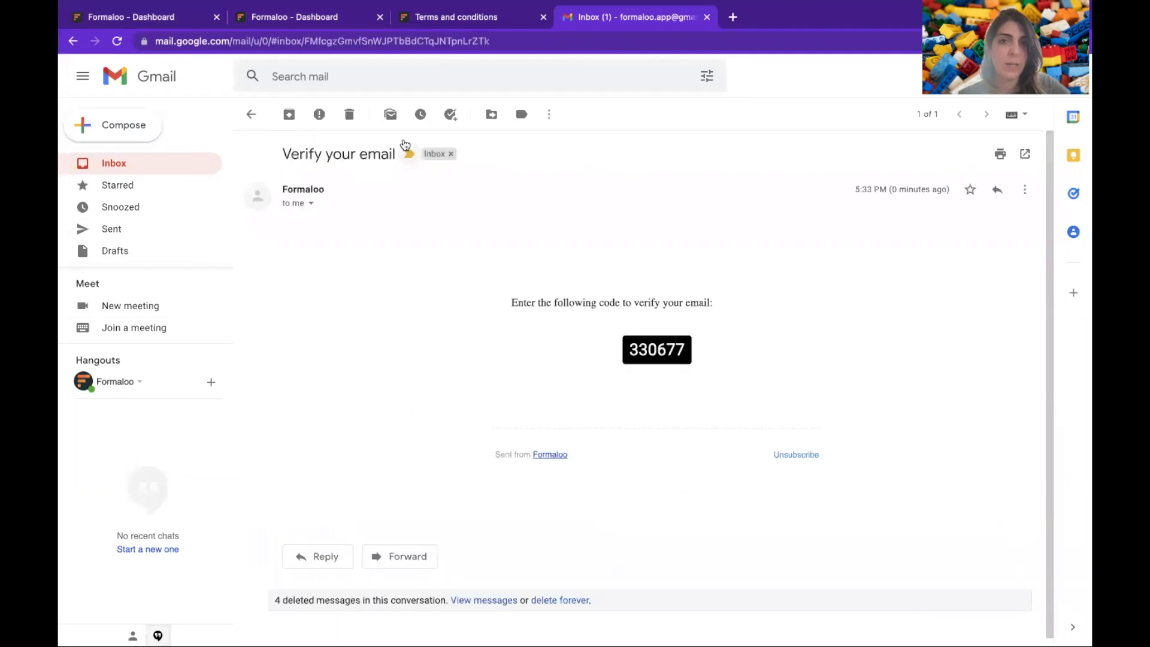
double_click(665, 348)
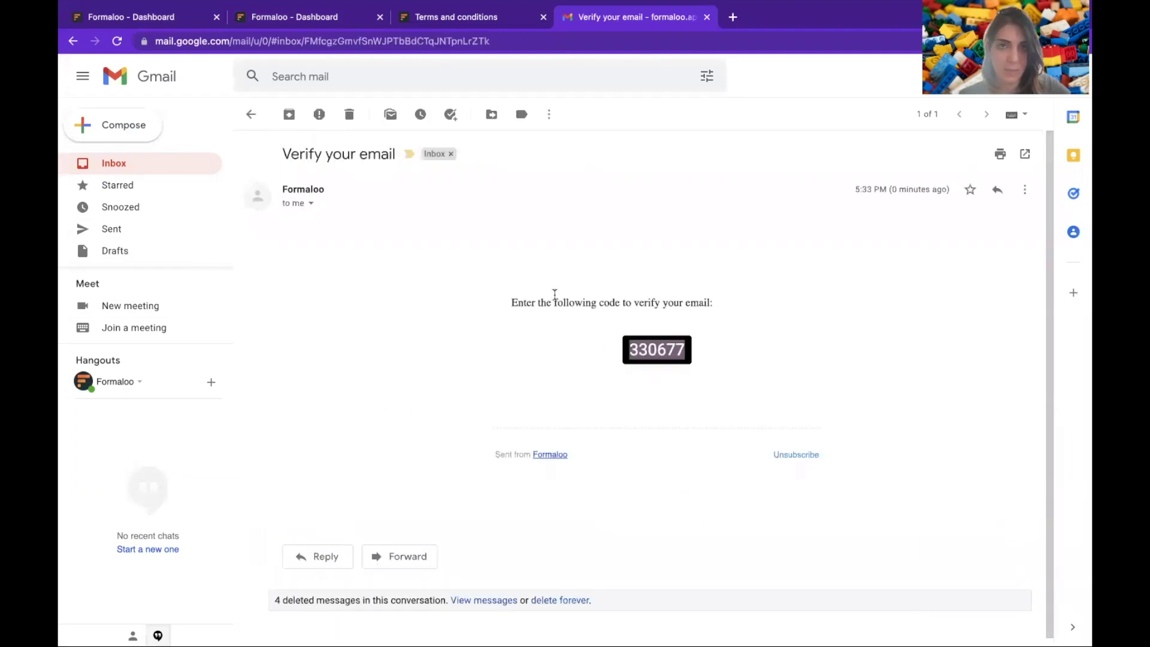
left_click(433, 19)
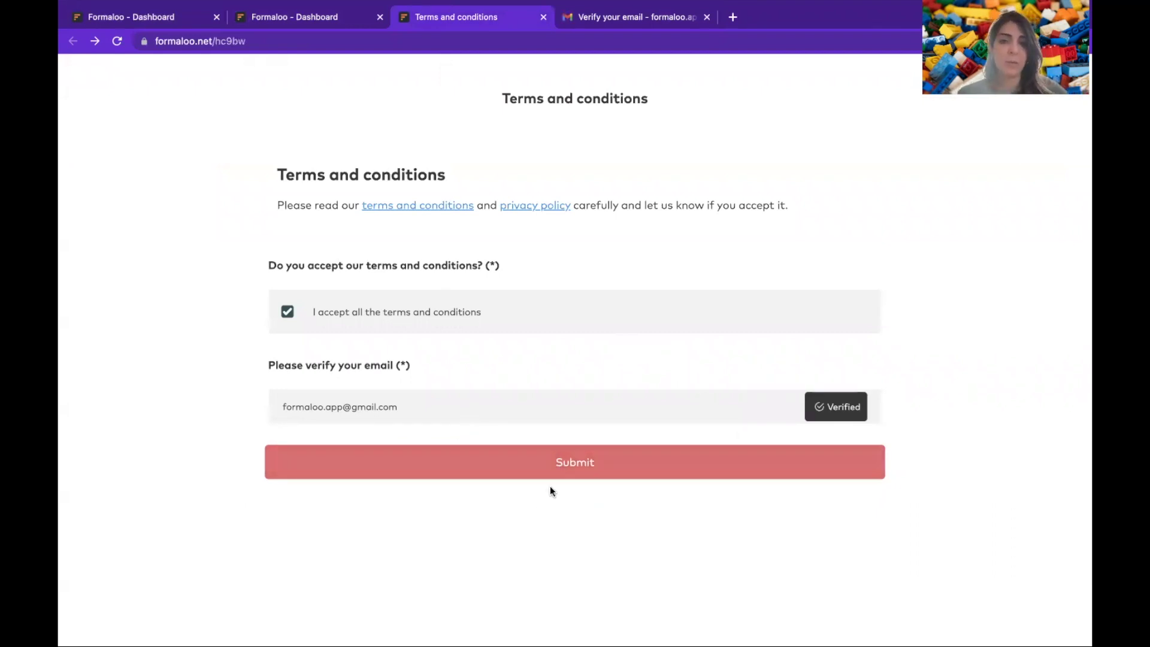
- Submit the terms form, then fill in the full name and e-mail on the sign-up form and submit
left_click(571, 464)
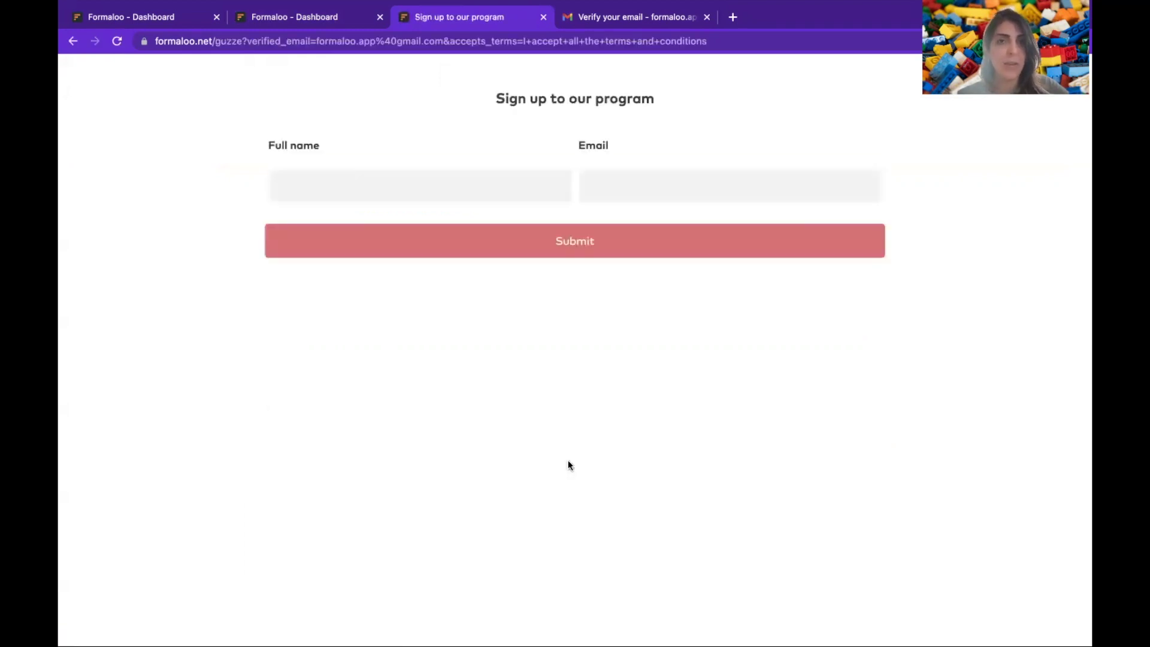
left_click(455, 186)
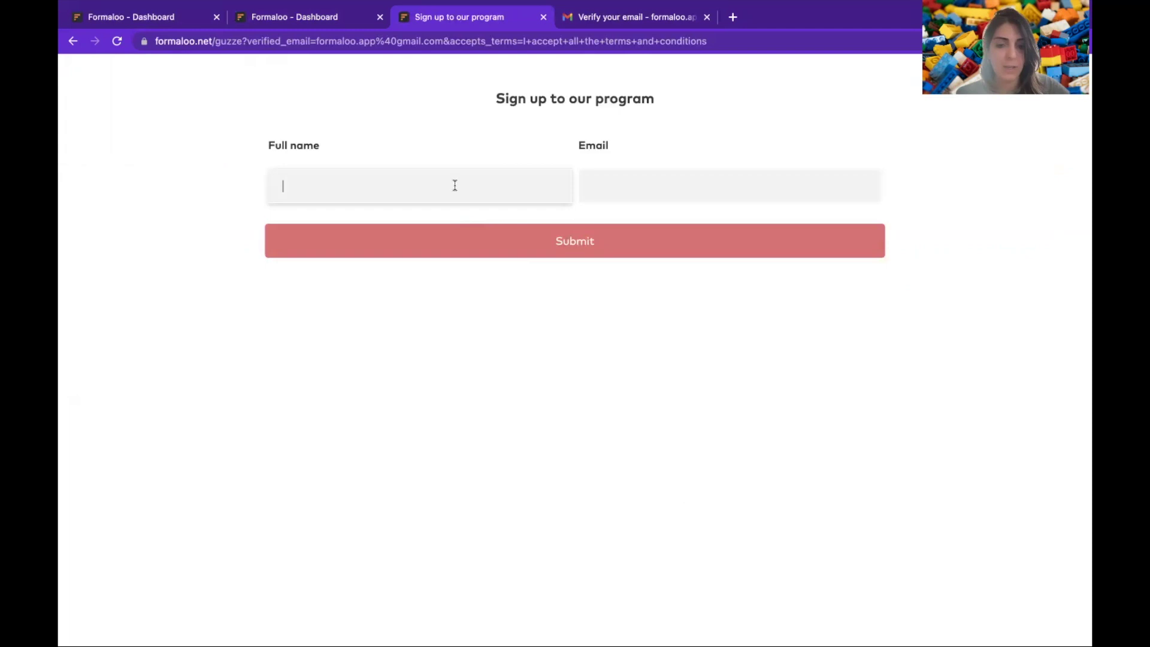
type("Noosh")
key("Tab")
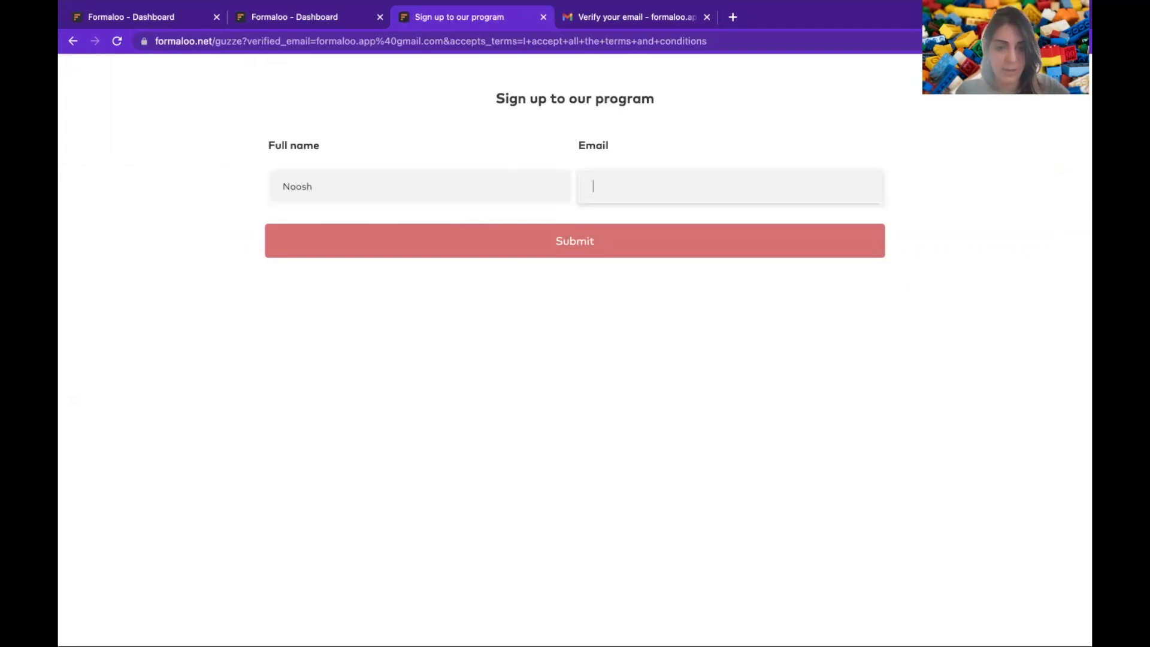
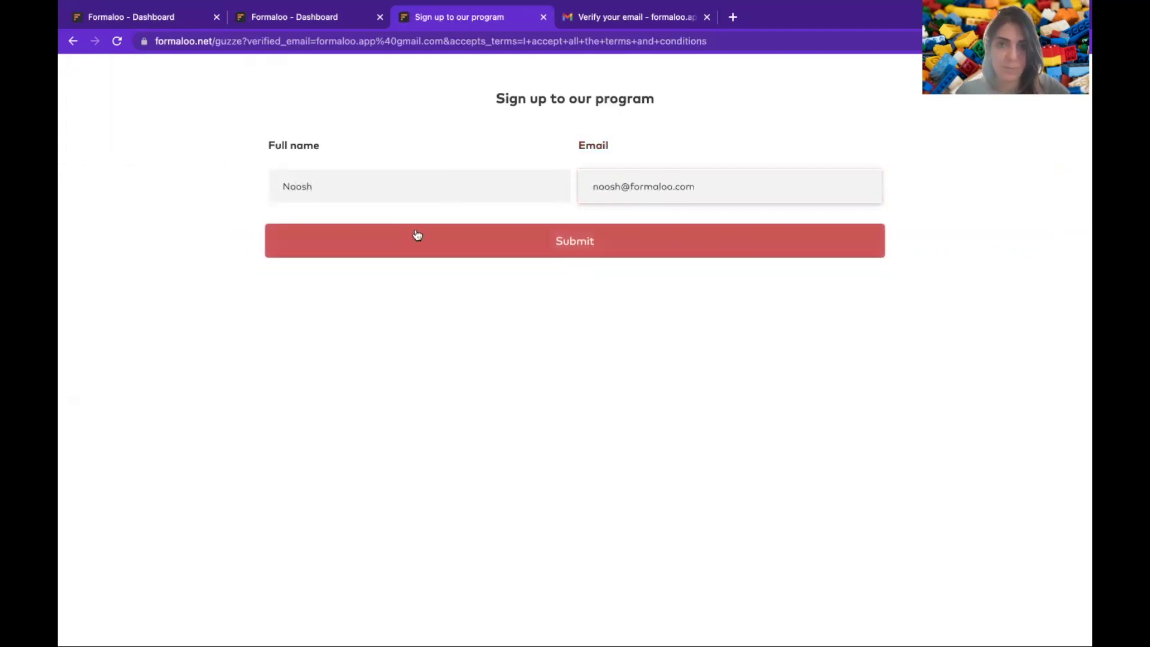
left_click(566, 241)
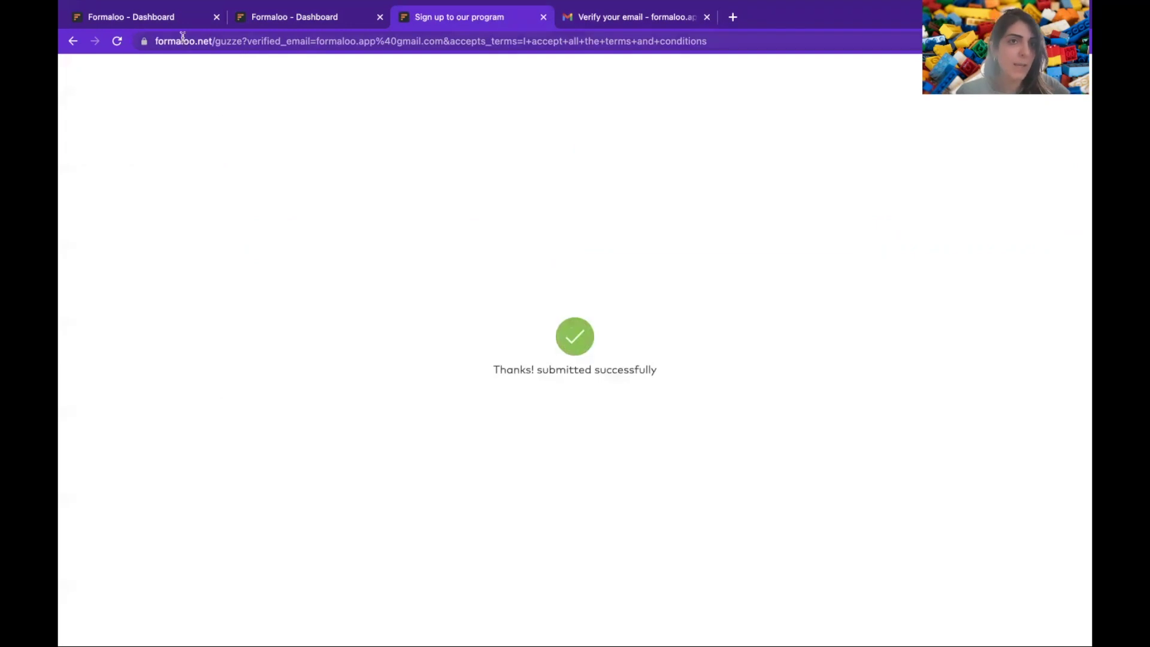
left_click(174, 16)
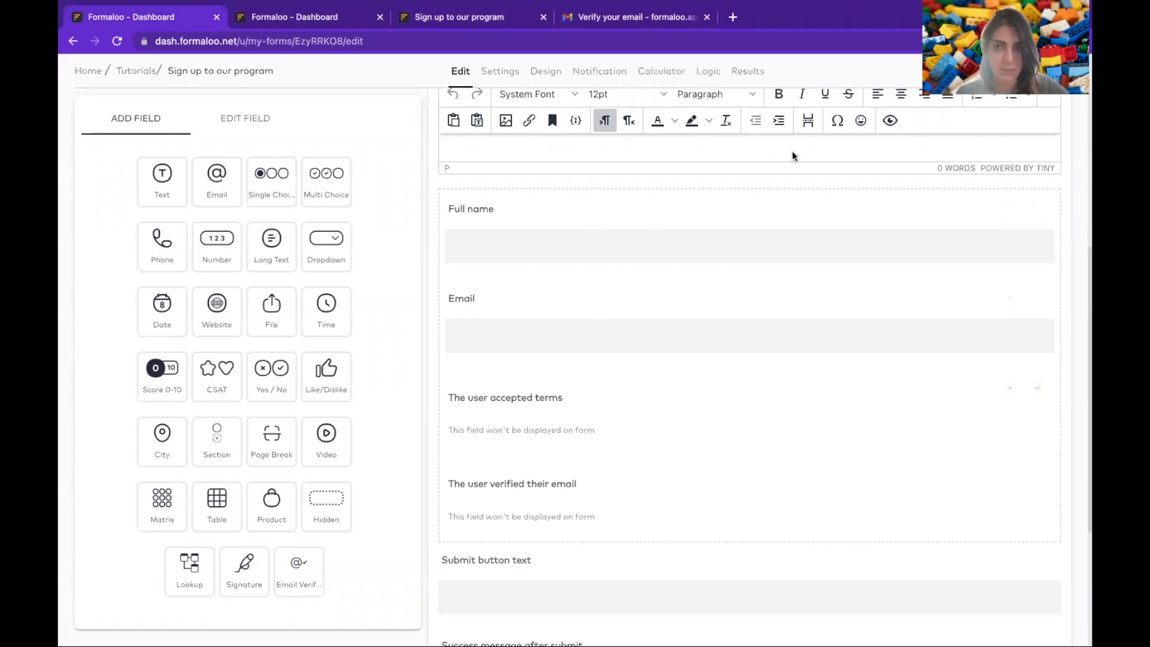
scroll(575, 405, "up", 6)
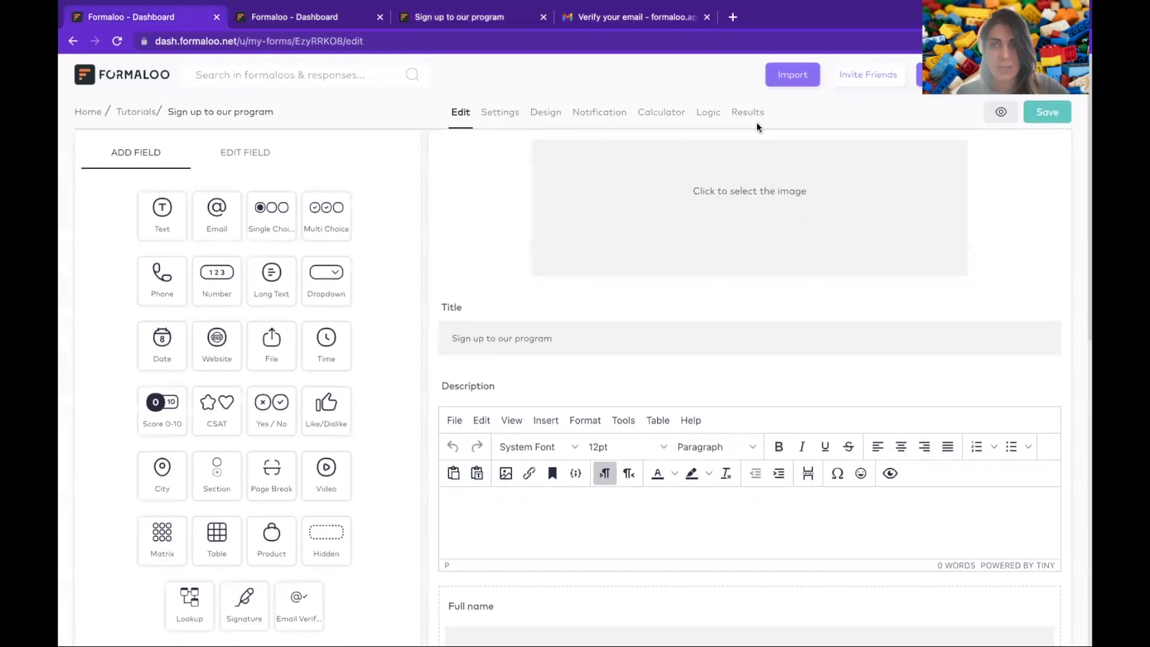
left_click(753, 115)
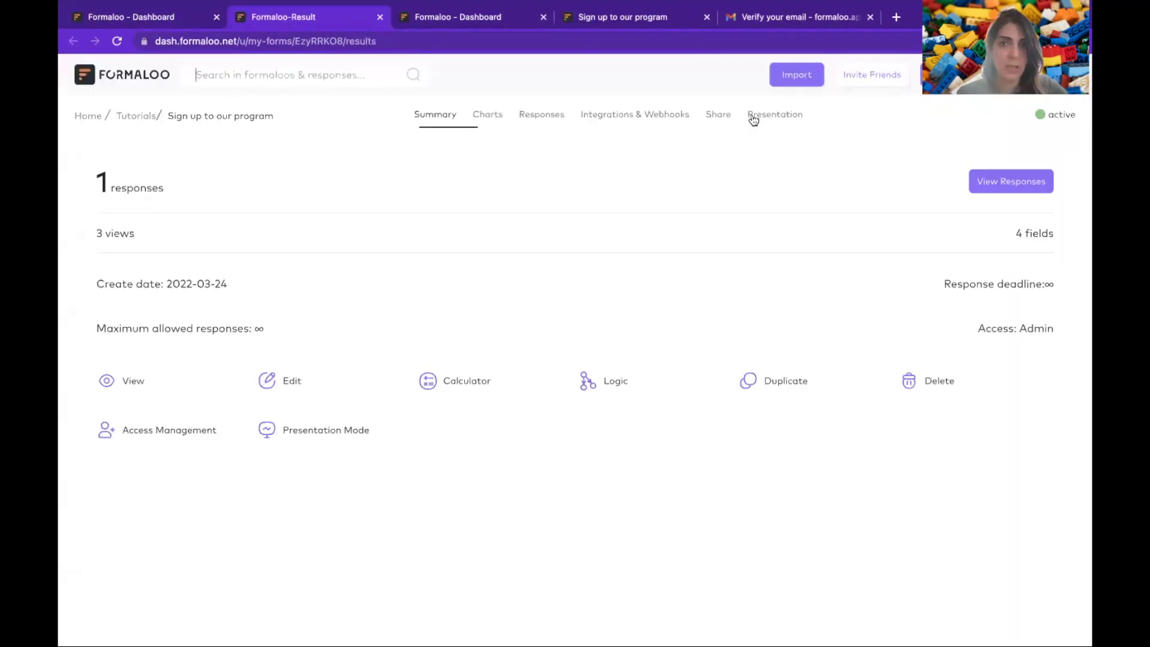
left_click(527, 114)
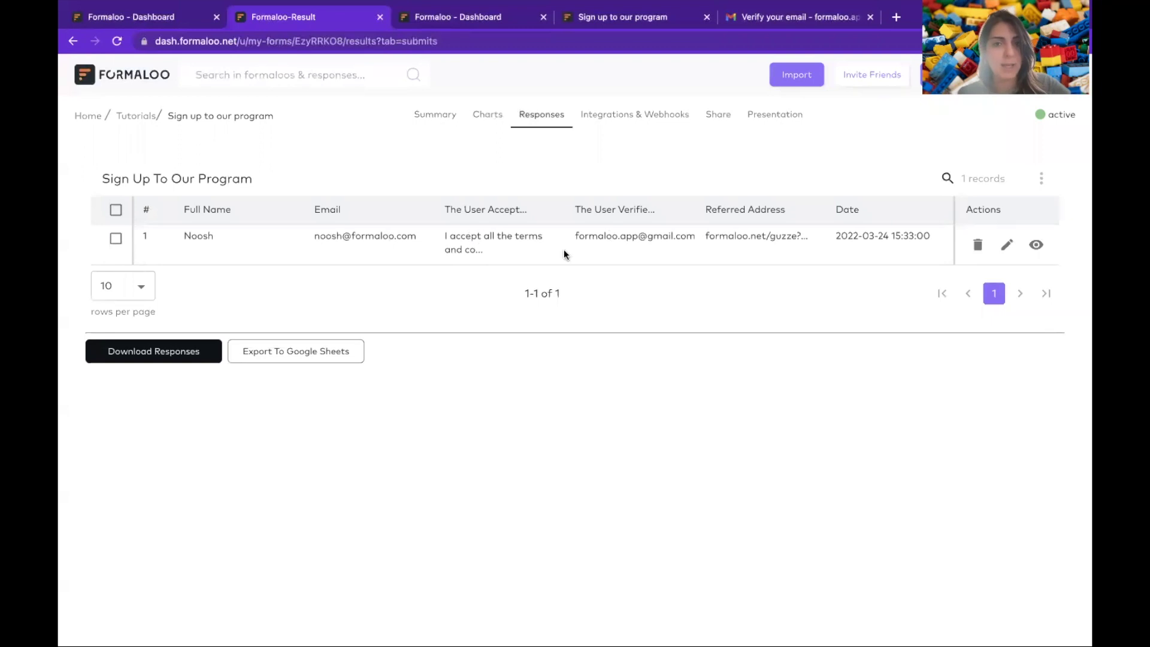
left_click(1036, 245)
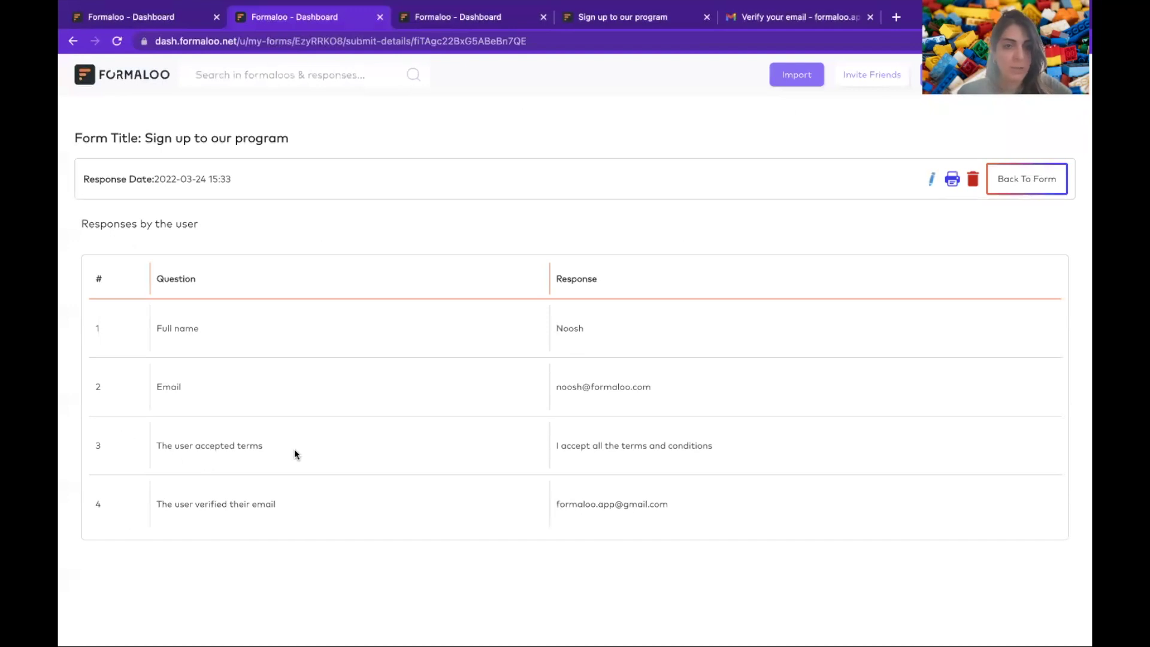
triple_click(689, 446)
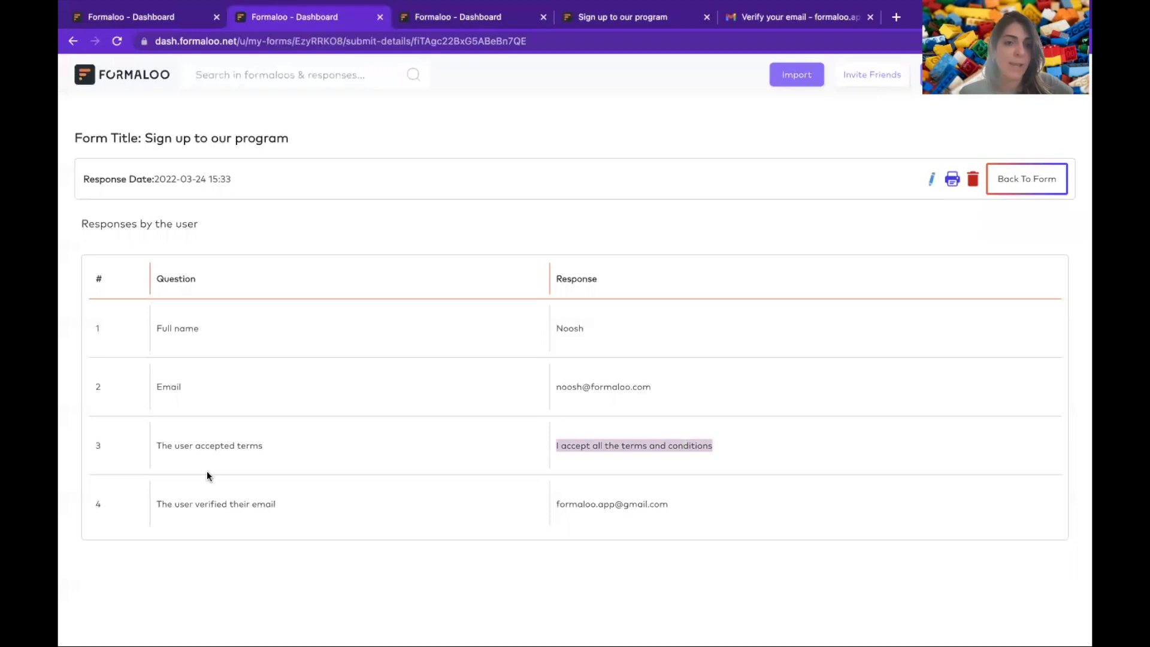
left_click(614, 504)
triple_click(614, 504)
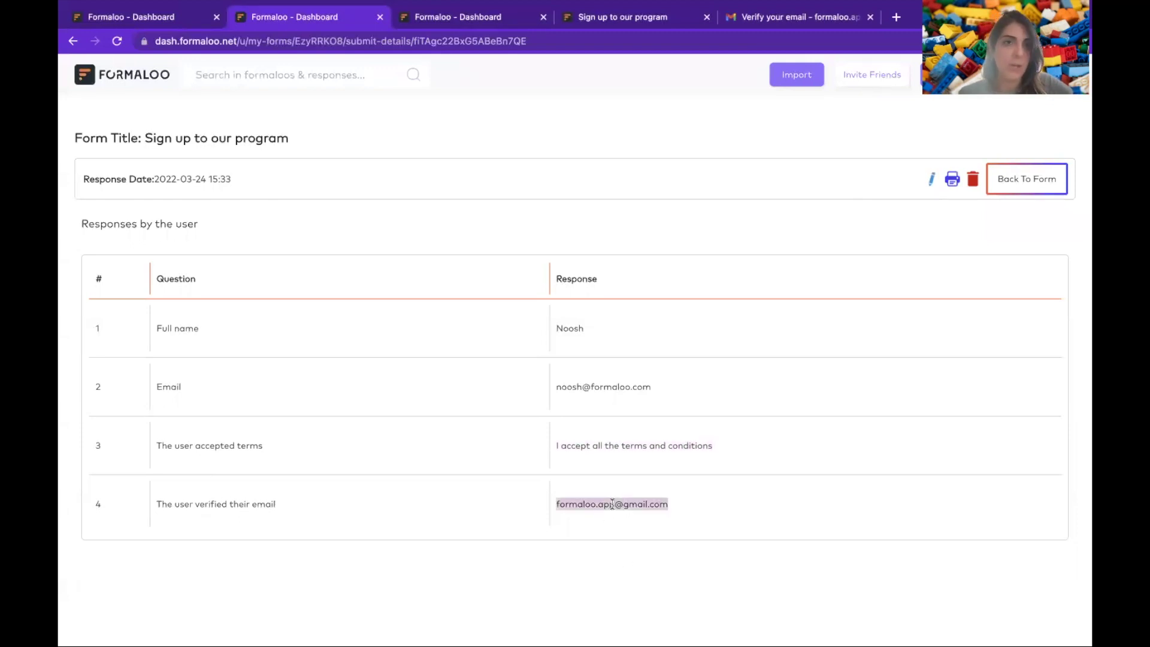
left_click(166, 25)
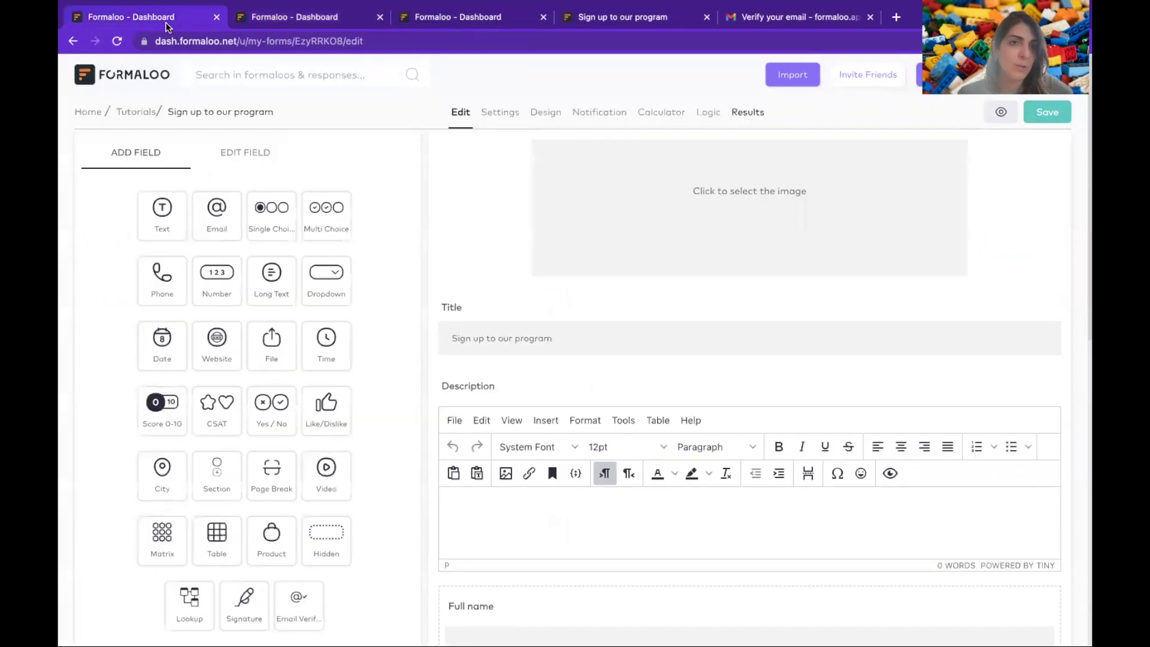
- Open the Terms and conditions form's Results and show its Responses tab
left_click(414, 19)
left_click(619, 192)
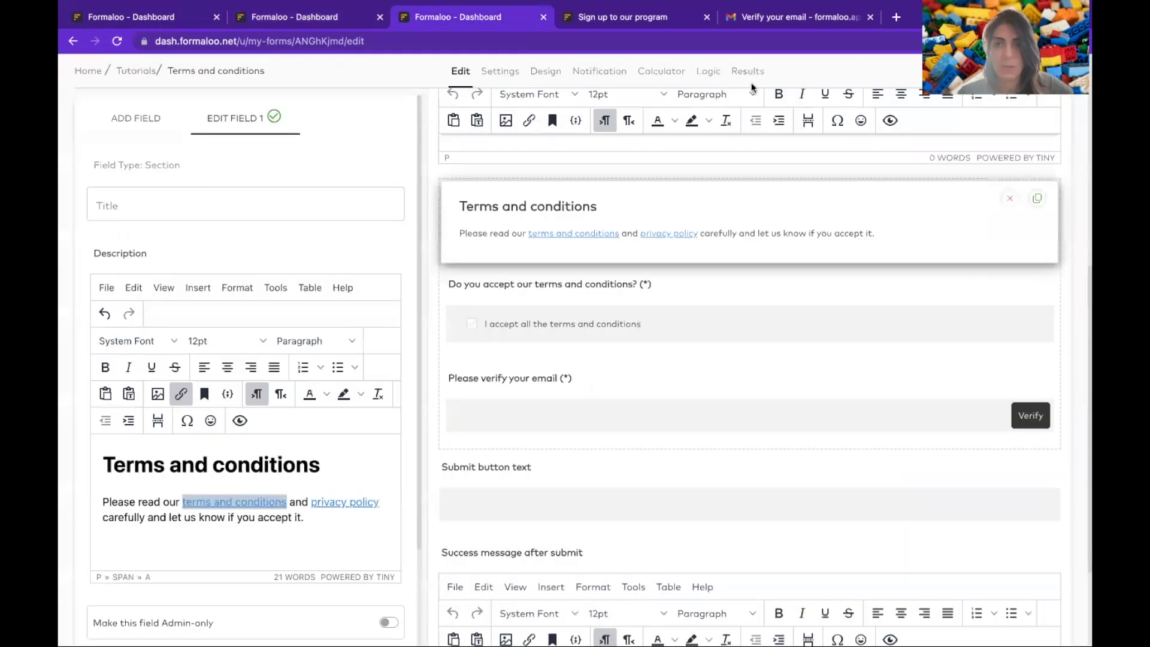
left_click(746, 73)
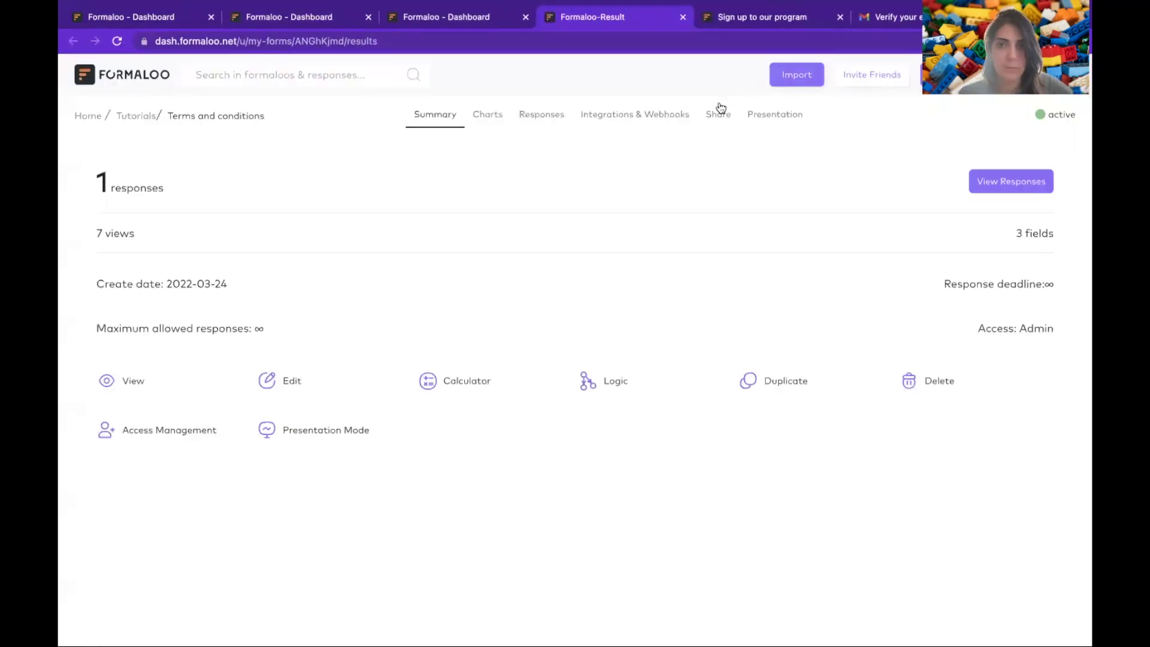
left_click(561, 119)
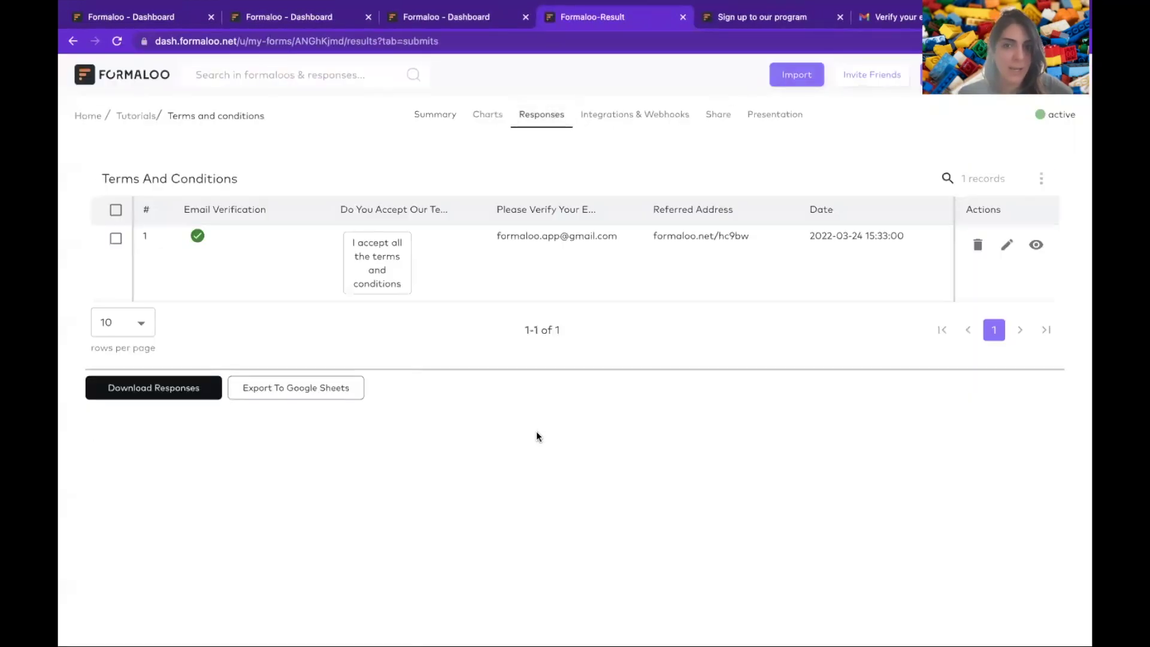